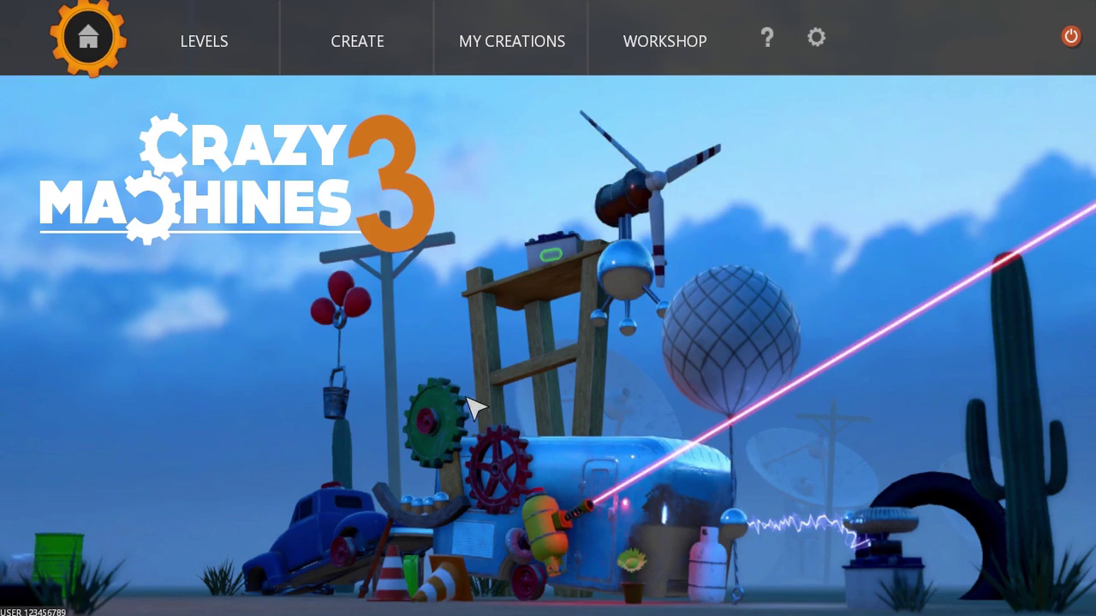
# Step: Start a new machine from the empty Construction room template
pyautogui.click(387, 65)
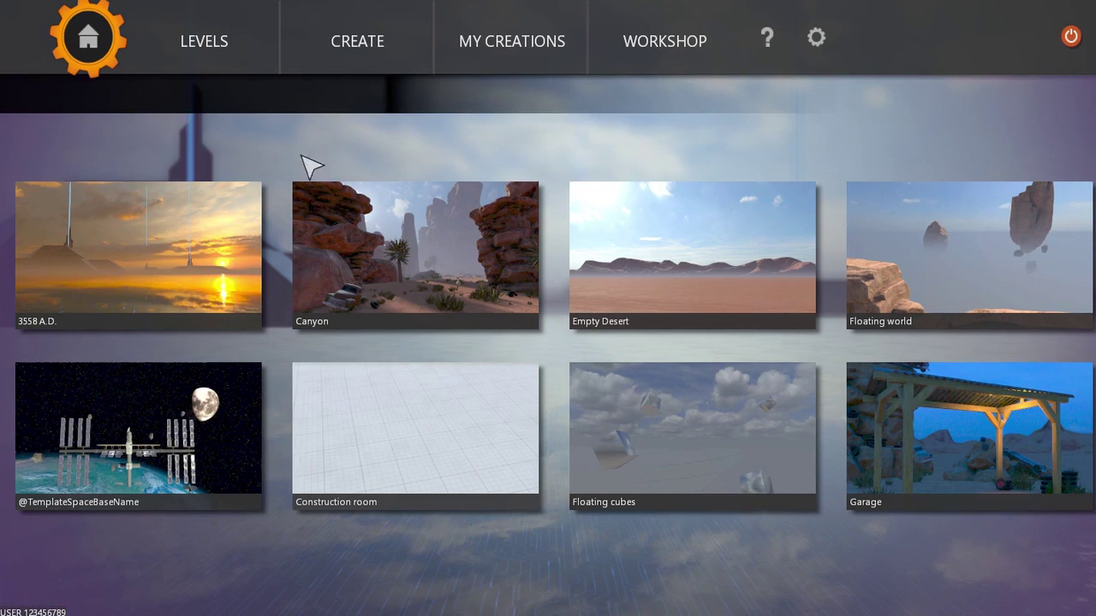
pyautogui.click(391, 432)
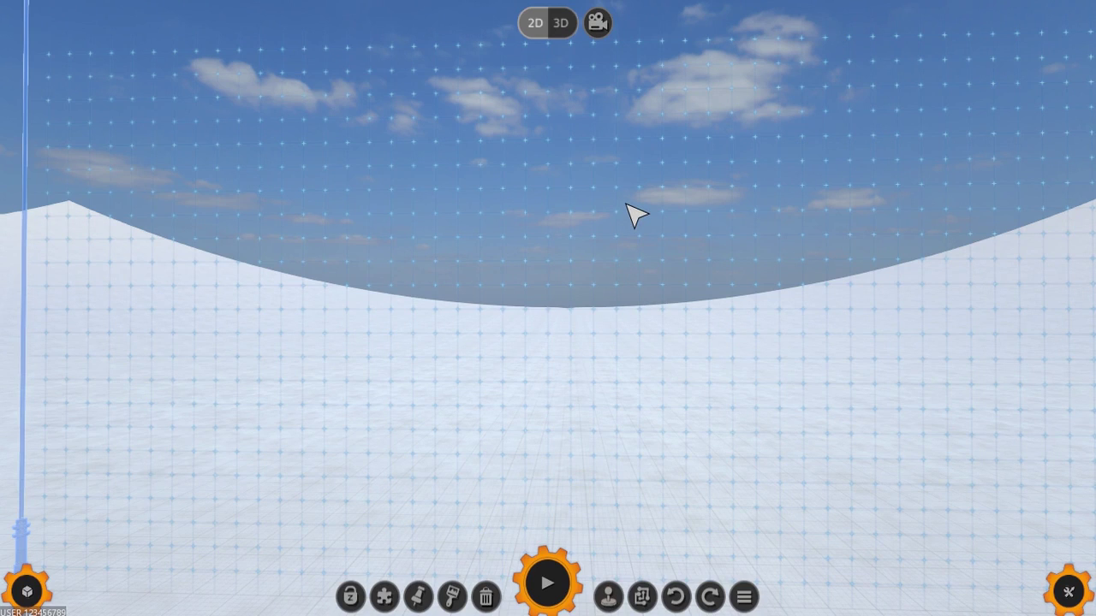
pyautogui.click(540, 26)
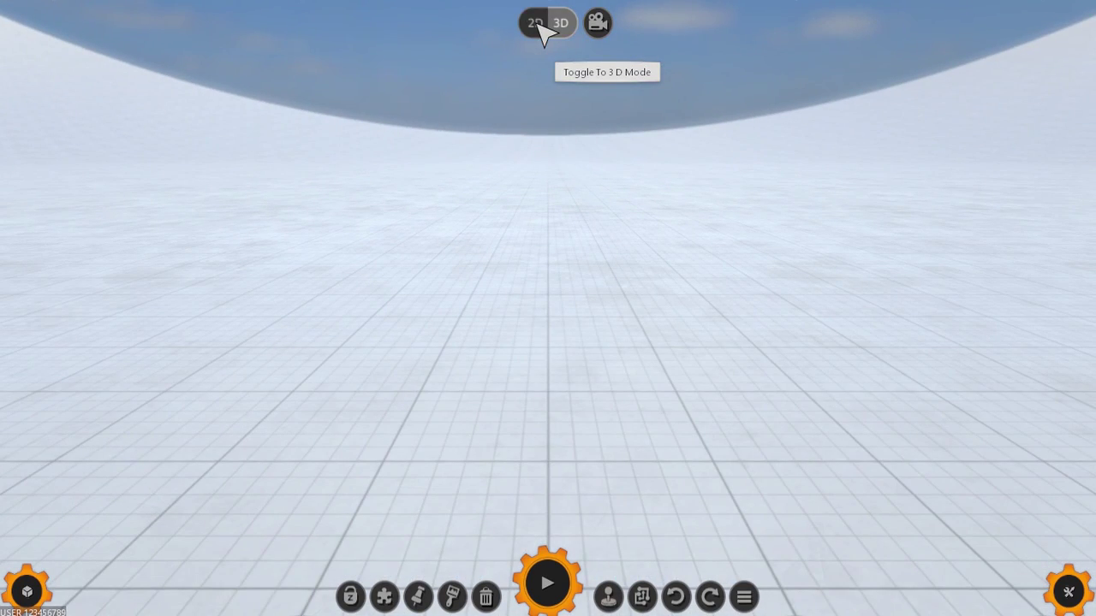
pyautogui.click(538, 25)
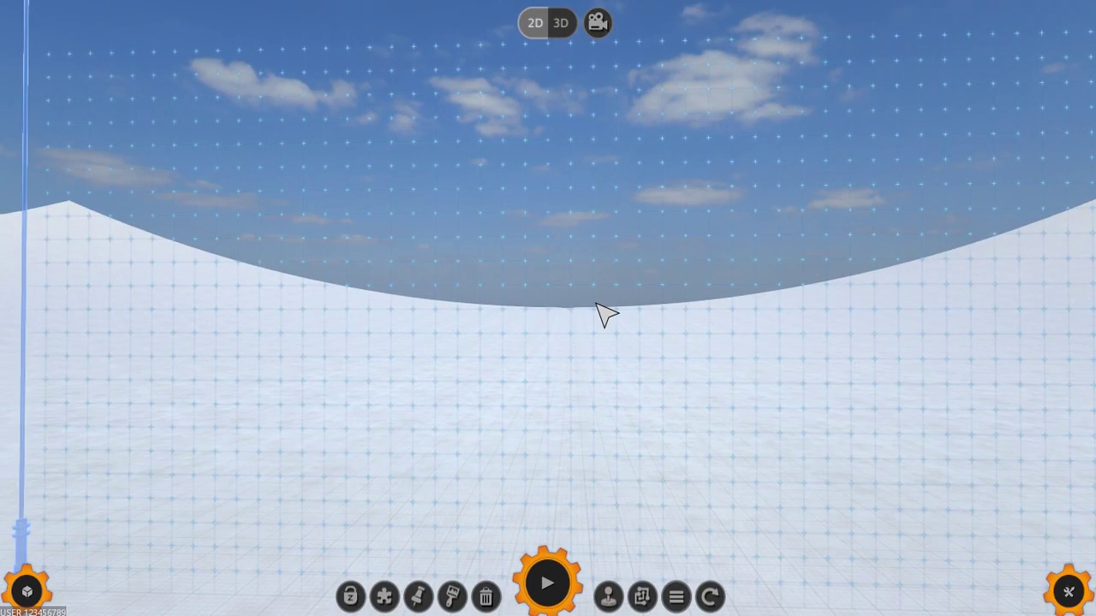
pyautogui.moveTo(601, 318)
pyautogui.mouseDown()
pyautogui.moveTo(514, 357)
pyautogui.moveTo(399, 303)
pyautogui.moveTo(514, 165)
pyautogui.moveTo(687, 149)
pyautogui.moveTo(734, 249)
pyautogui.moveTo(614, 271)
pyautogui.moveTo(624, 249)
pyautogui.moveTo(525, 274)
pyautogui.moveTo(572, 295)
pyautogui.moveTo(670, 279)
pyautogui.moveTo(676, 248)
pyautogui.moveTo(609, 249)
pyautogui.mouseUp()
pyautogui.scroll(3, 609, 256)
pyautogui.scroll(-2, 609, 254)
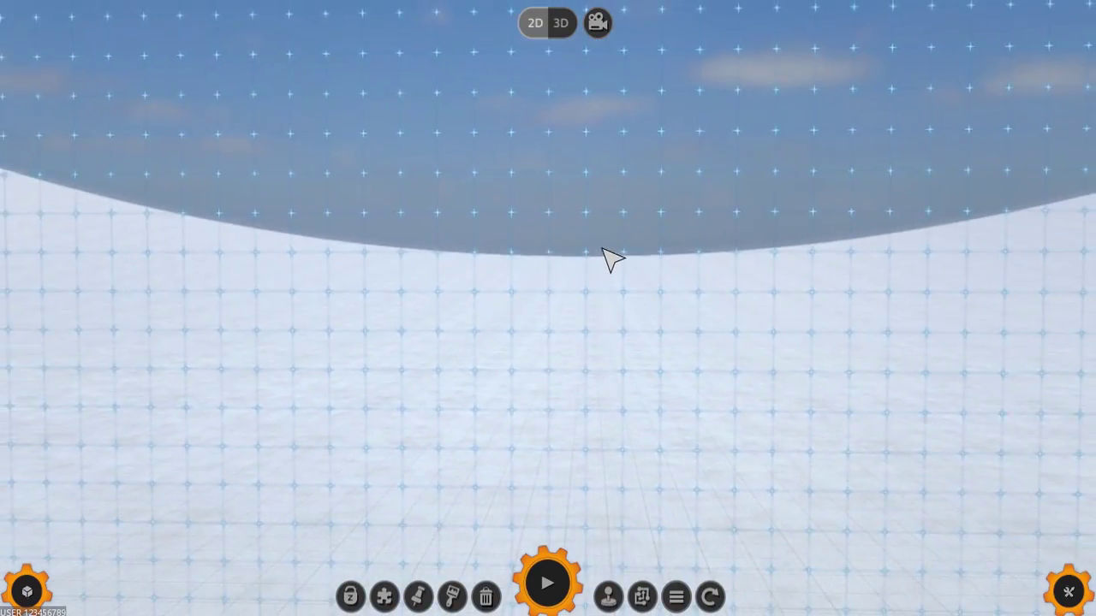
pyautogui.scroll(2, 609, 252)
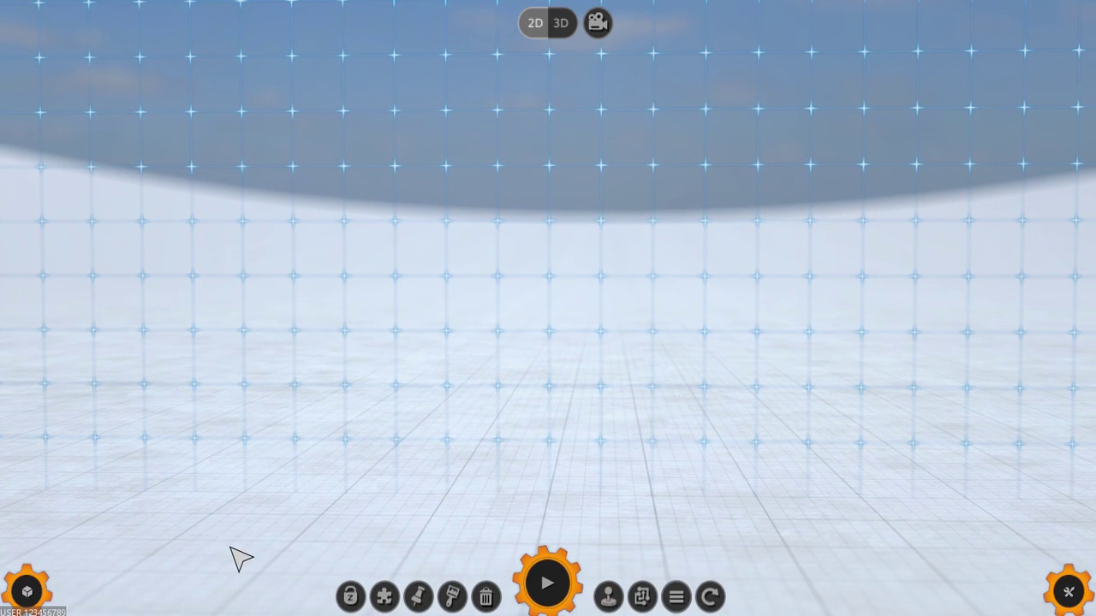
# Step: Open the parts catalog under All parts and search 'tru' to find the truck
pyautogui.click(26, 589)
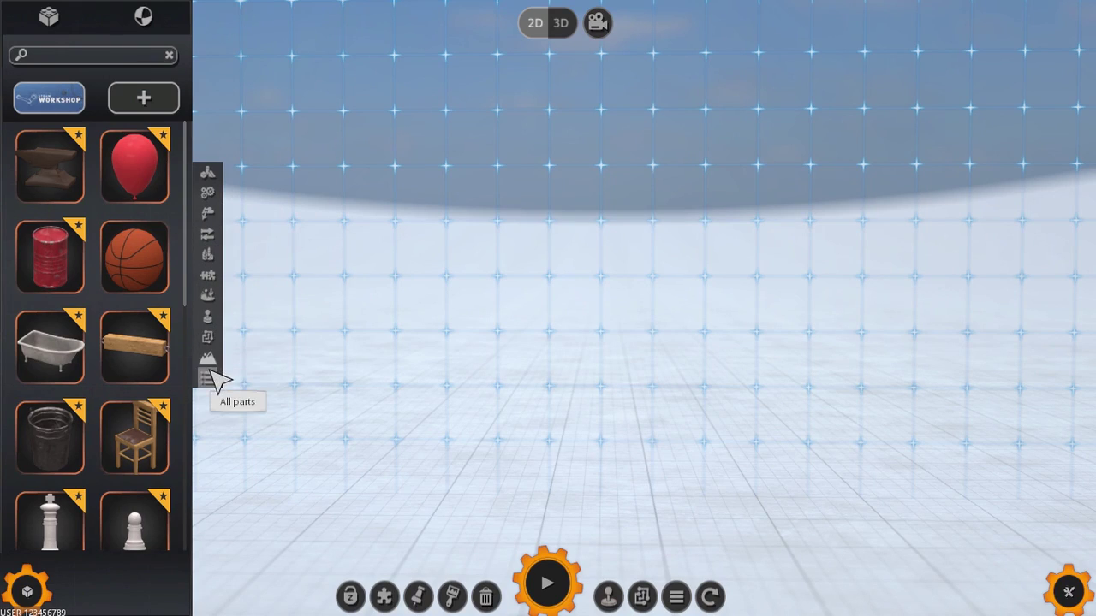
pyautogui.click(212, 297)
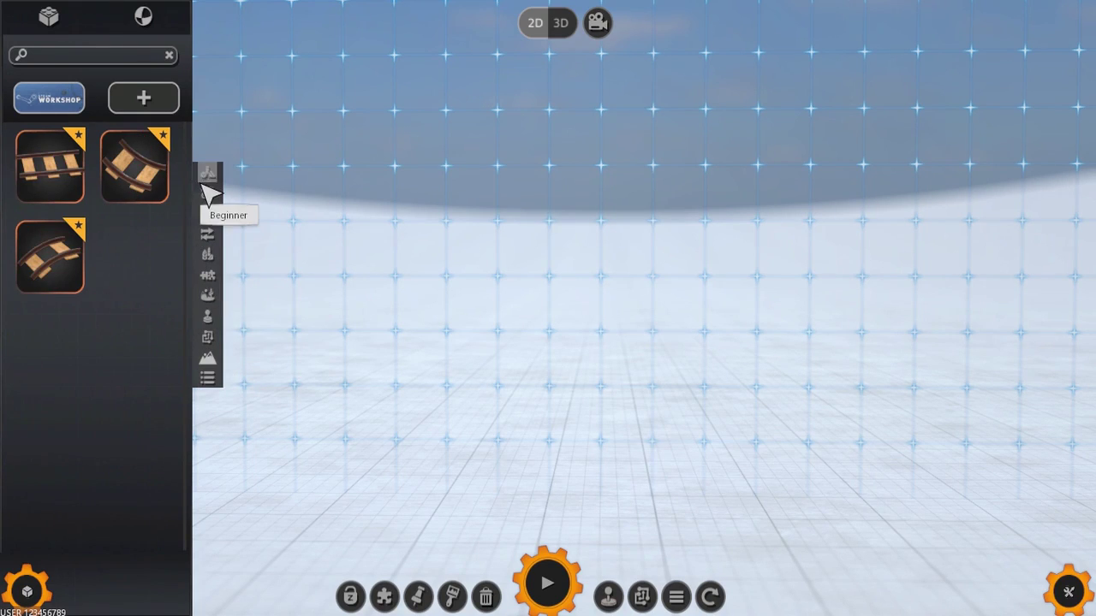
pyautogui.click(208, 379)
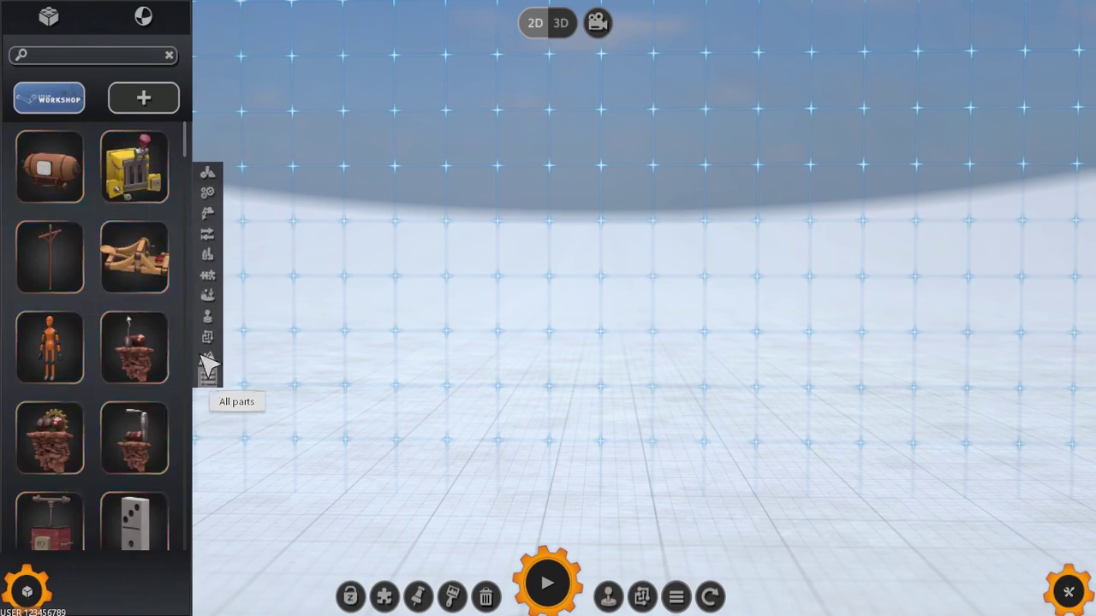
pyautogui.click(112, 60)
pyautogui.write('truck')
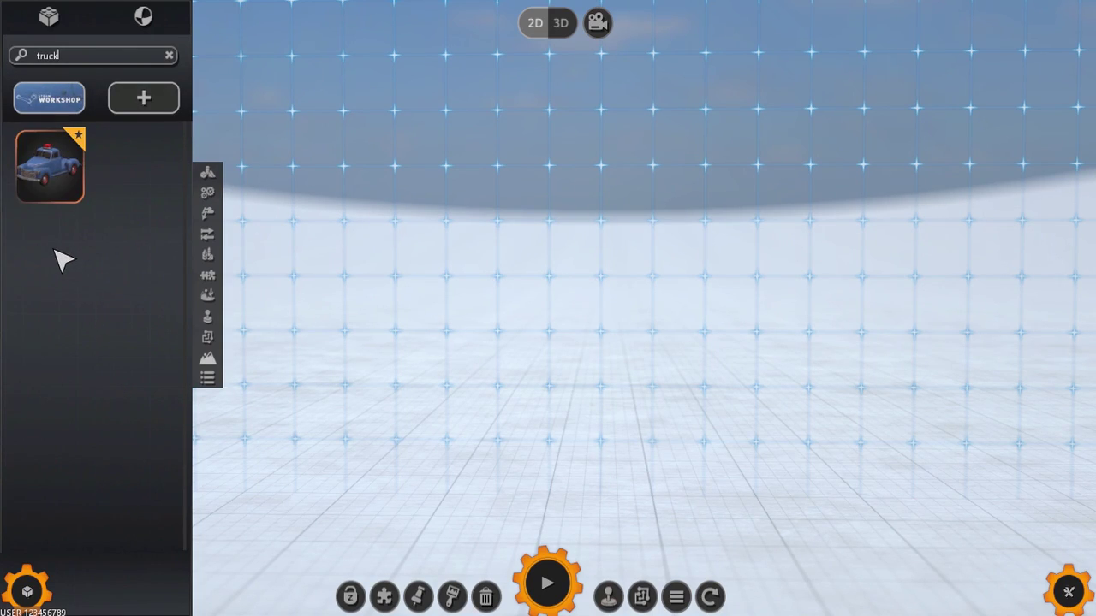
# Step: Place the truck in the room and apply the MetalChrome material to it
pyautogui.moveTo(50, 170)
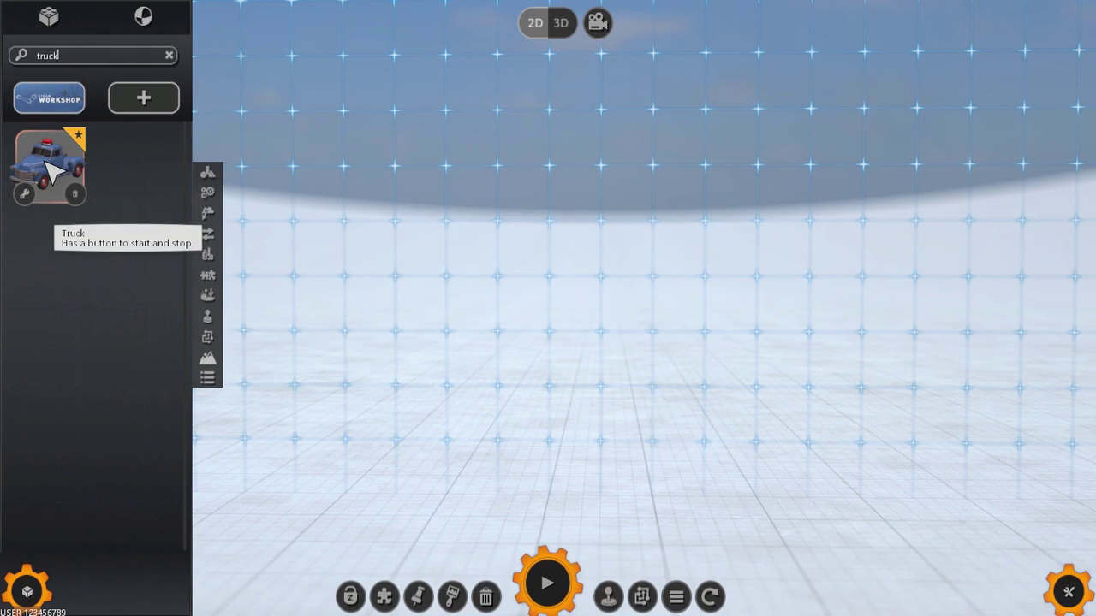
pyautogui.moveTo(49, 170); pyautogui.dragTo(626, 486)
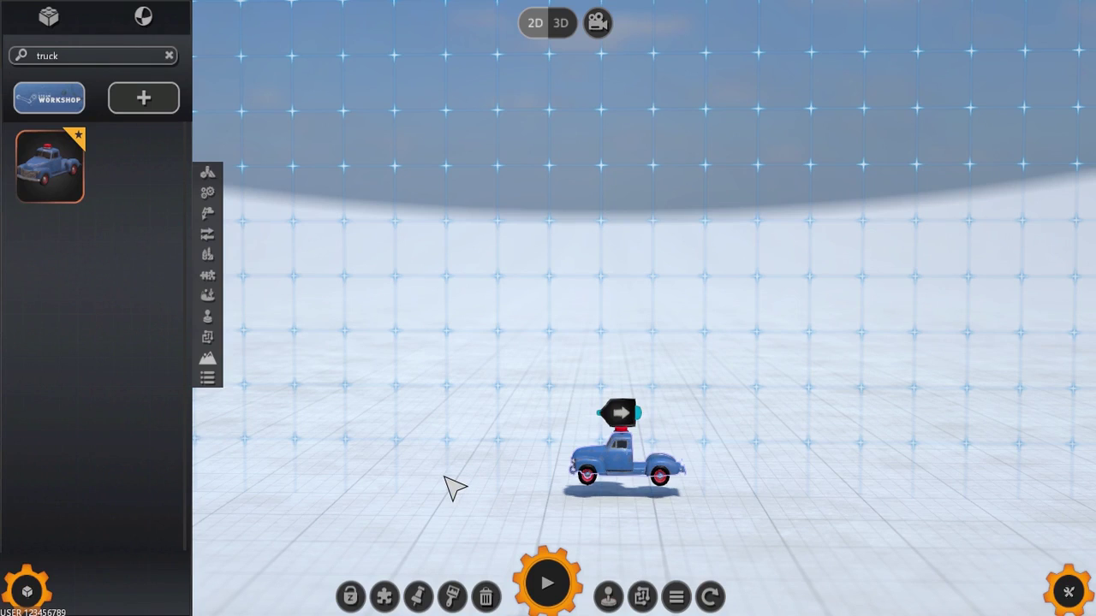
pyautogui.click(149, 21)
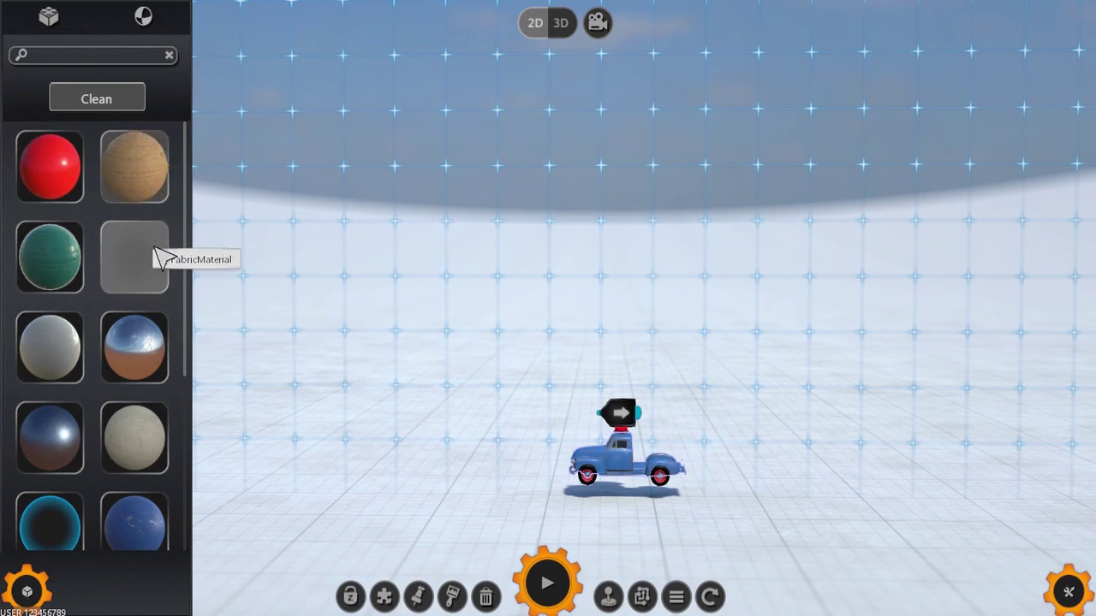
pyautogui.scroll(-2, 150, 488)
pyautogui.scroll(-2, 149, 492)
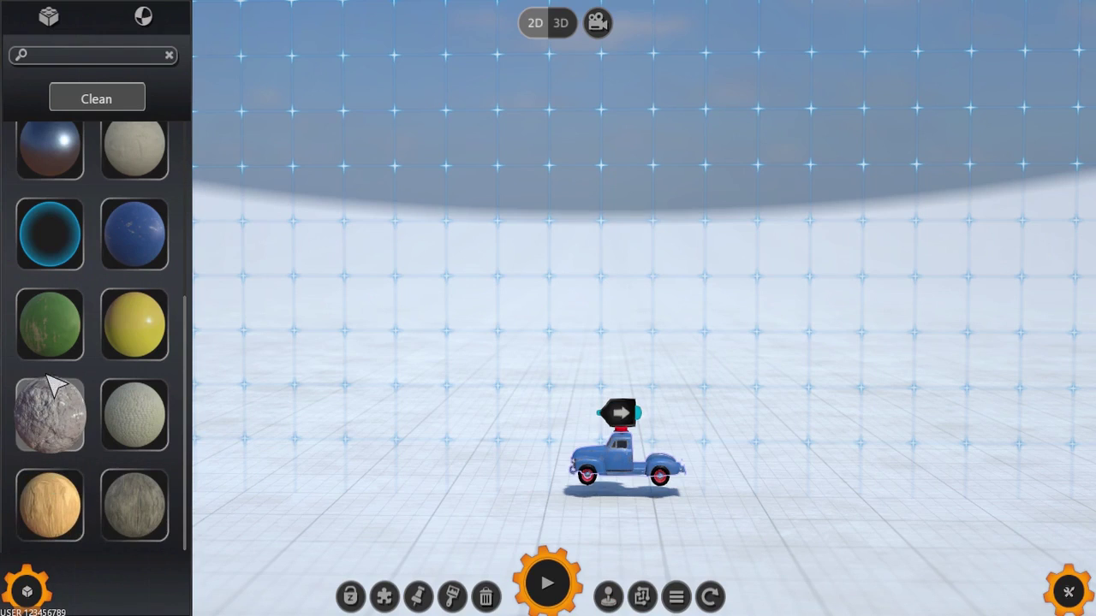
pyautogui.scroll(2, 128, 248)
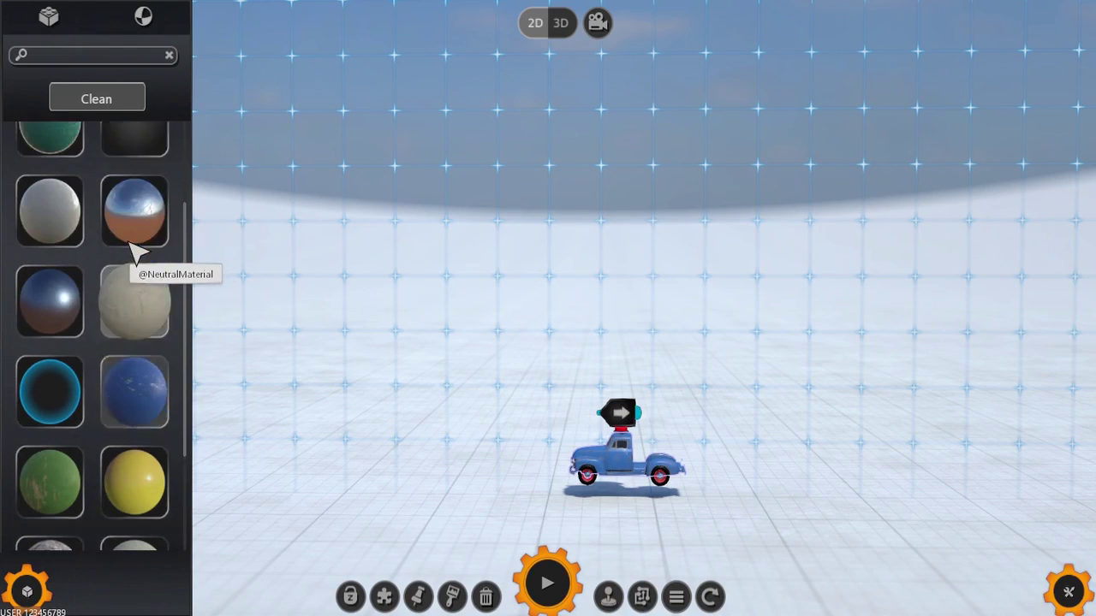
pyautogui.moveTo(137, 257); pyautogui.dragTo(617, 466)
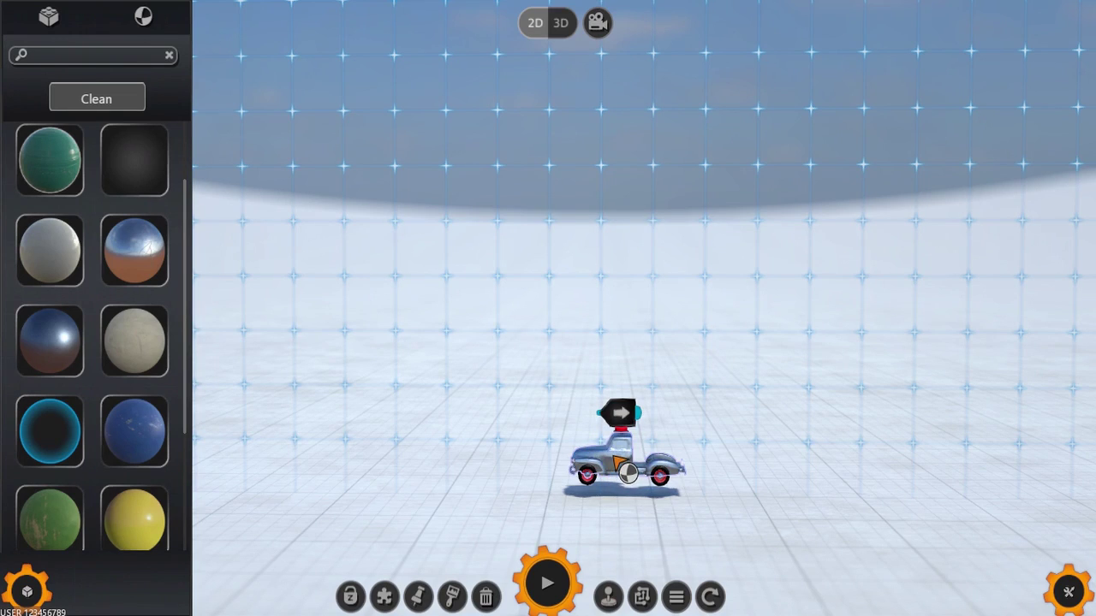
pyautogui.scroll(2, 142, 318)
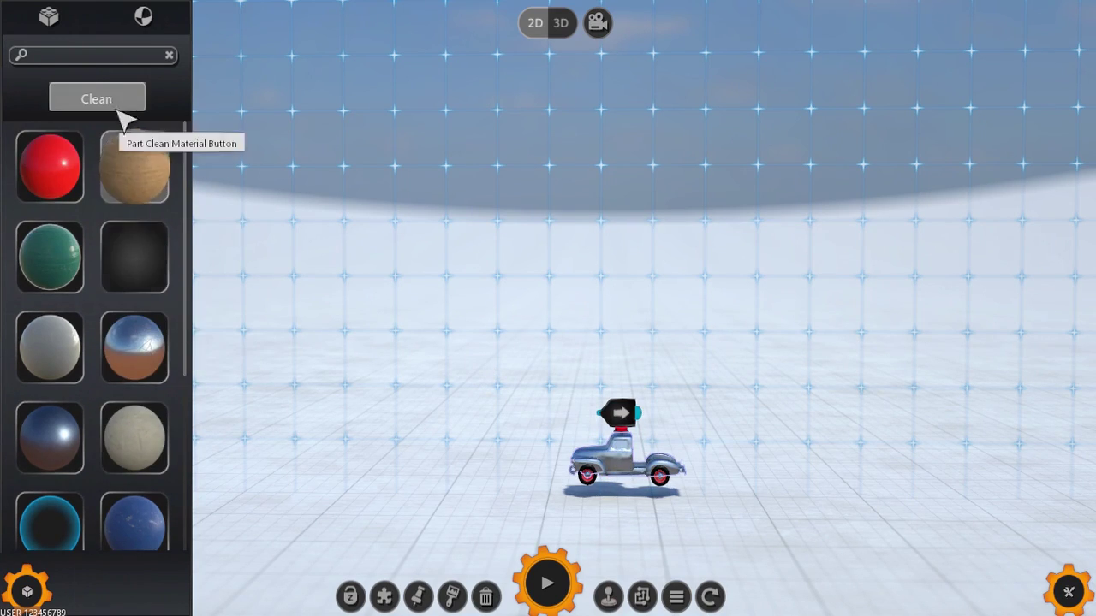
pyautogui.click(53, 21)
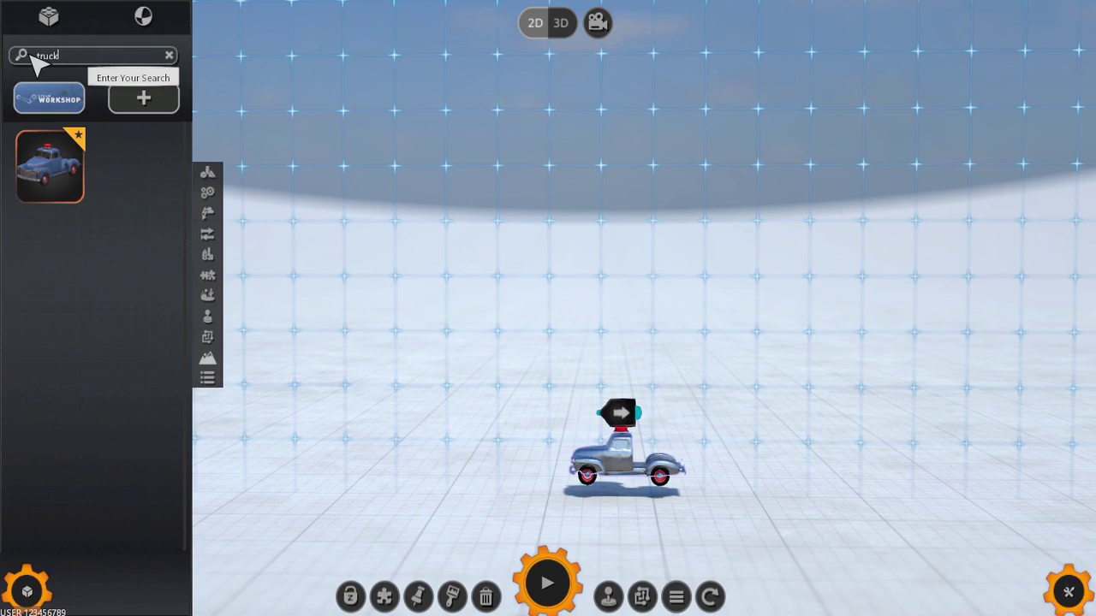
# Step: Search the catalog for 'ball' and drop the basketball into the room
pyautogui.press('BackSpace')
pyautogui.press('BackSpace')
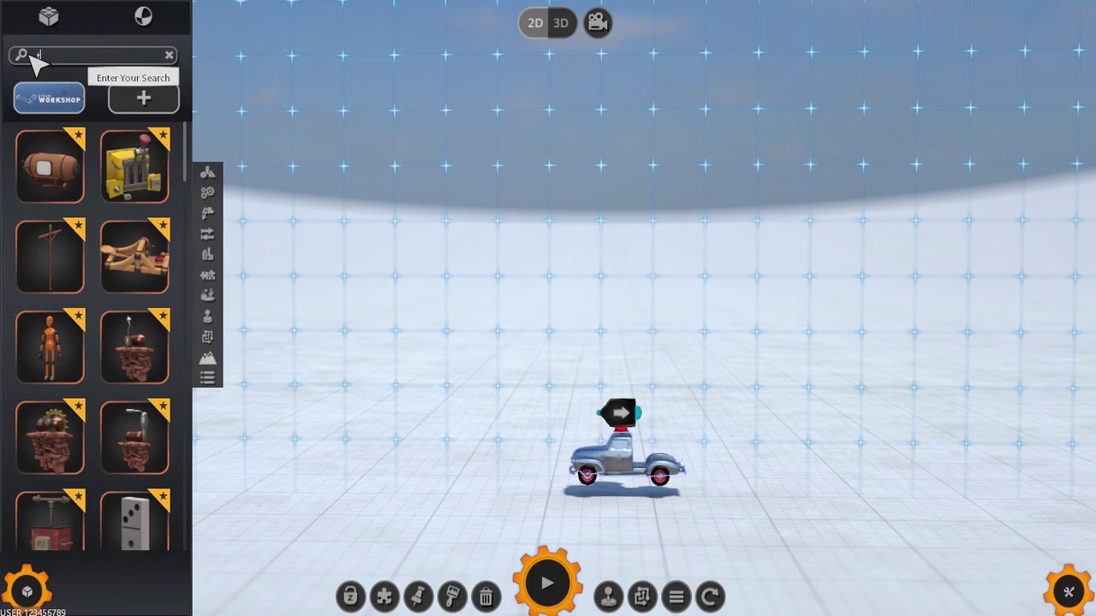
pyautogui.write('ball')
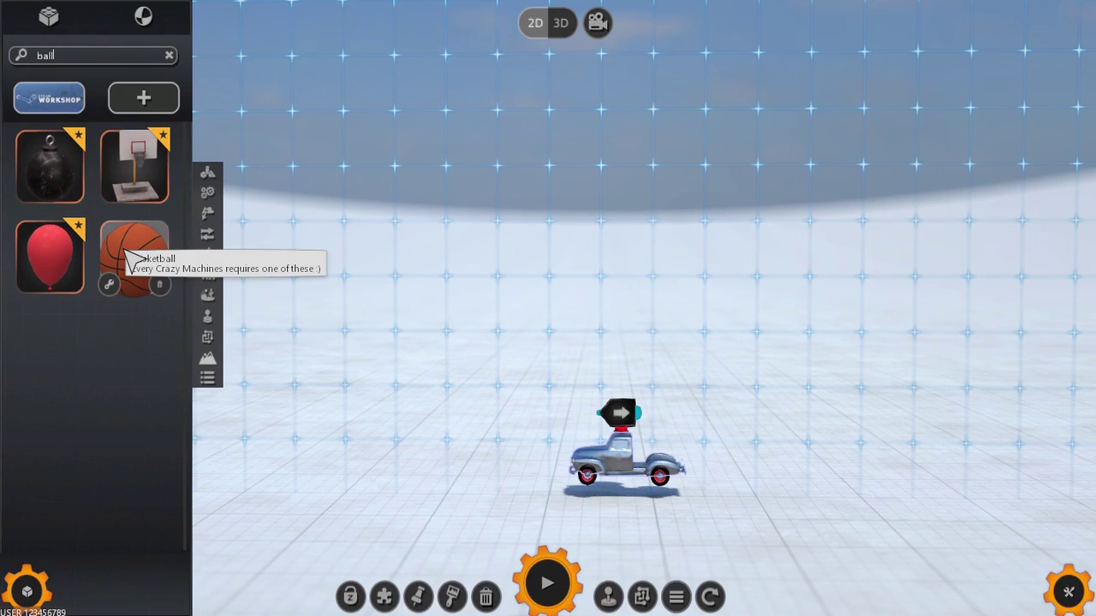
pyautogui.moveTo(128, 255); pyautogui.dragTo(642, 301)
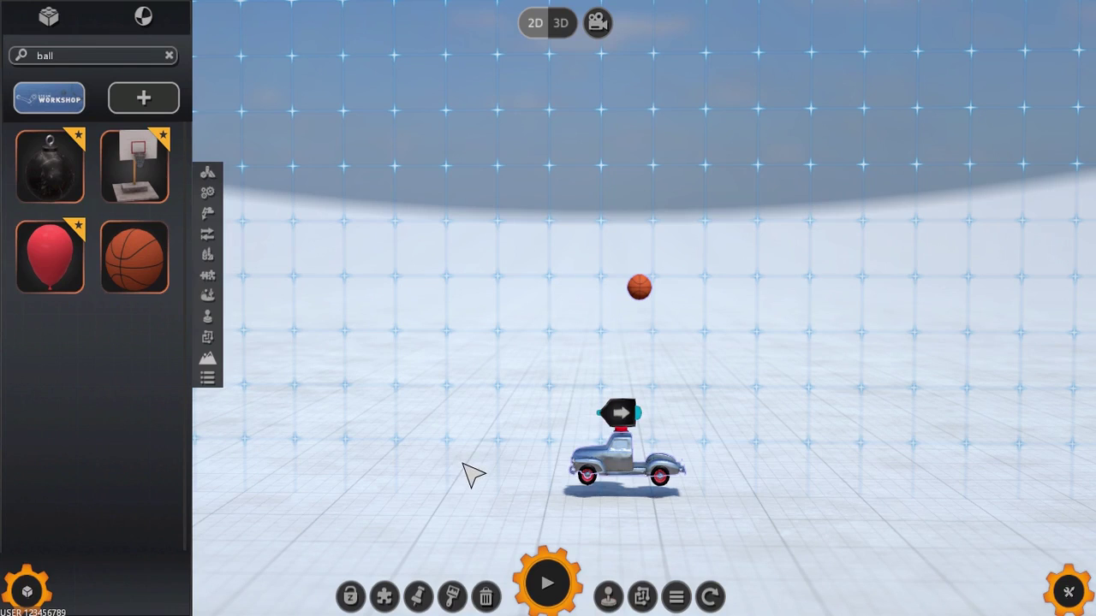
# Step: Shift the truck slightly right and position the basketball floating just above it
pyautogui.click(643, 300)
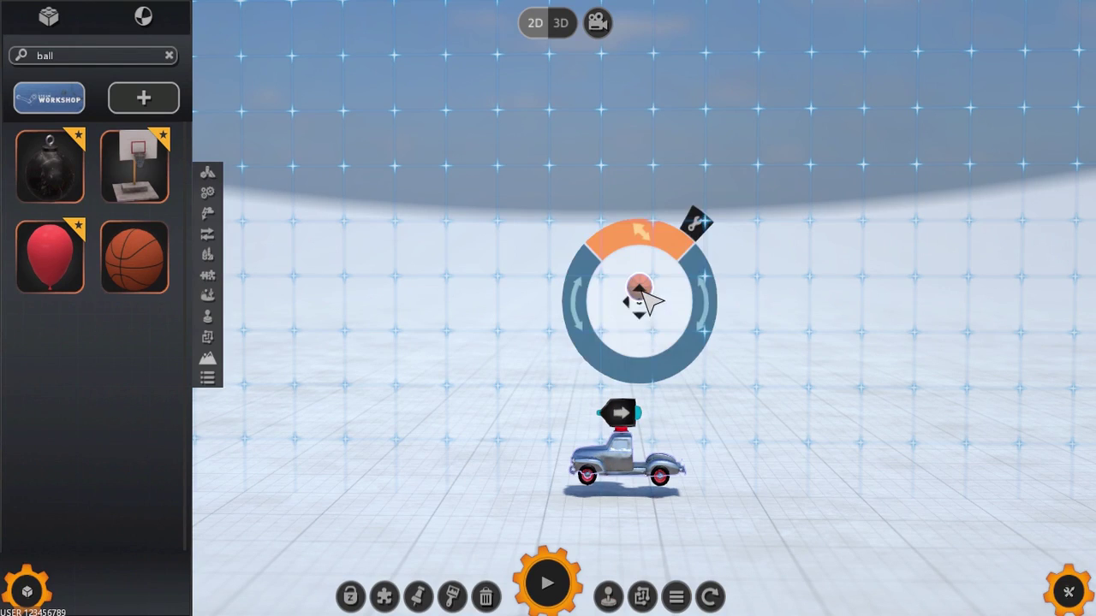
pyautogui.click(517, 407)
pyautogui.click(617, 450)
pyautogui.click(514, 399)
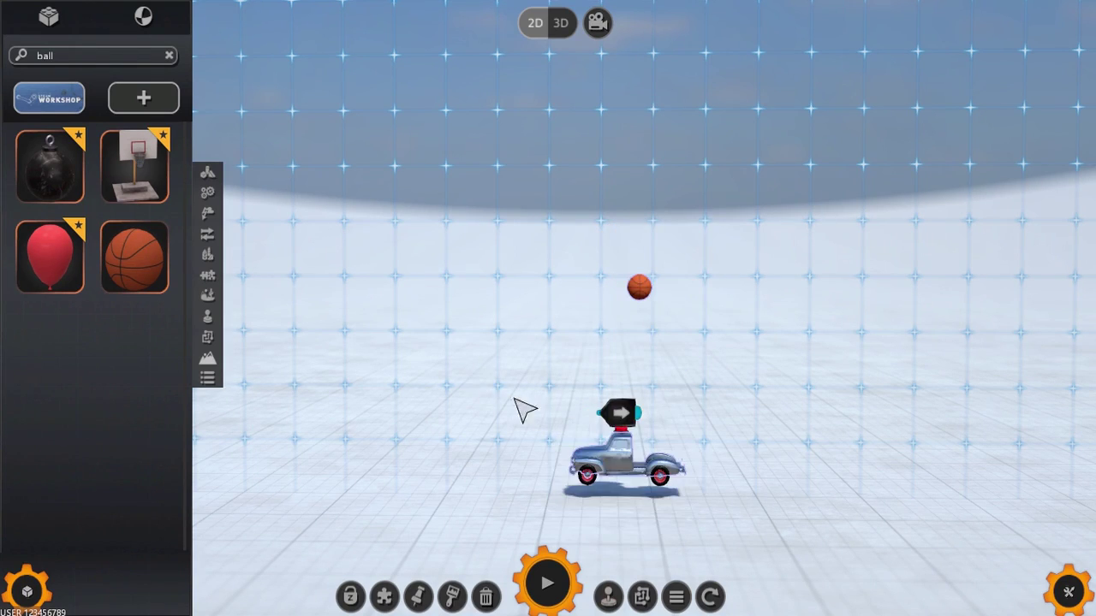
pyautogui.moveTo(618, 466); pyautogui.dragTo(643, 474)
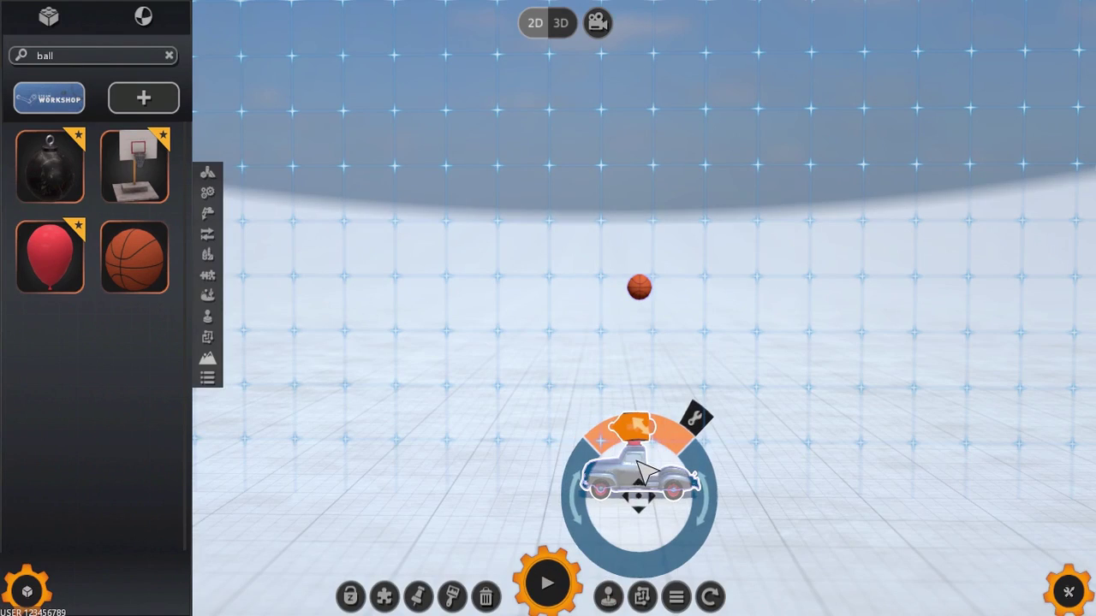
pyautogui.moveTo(643, 289); pyautogui.dragTo(613, 469)
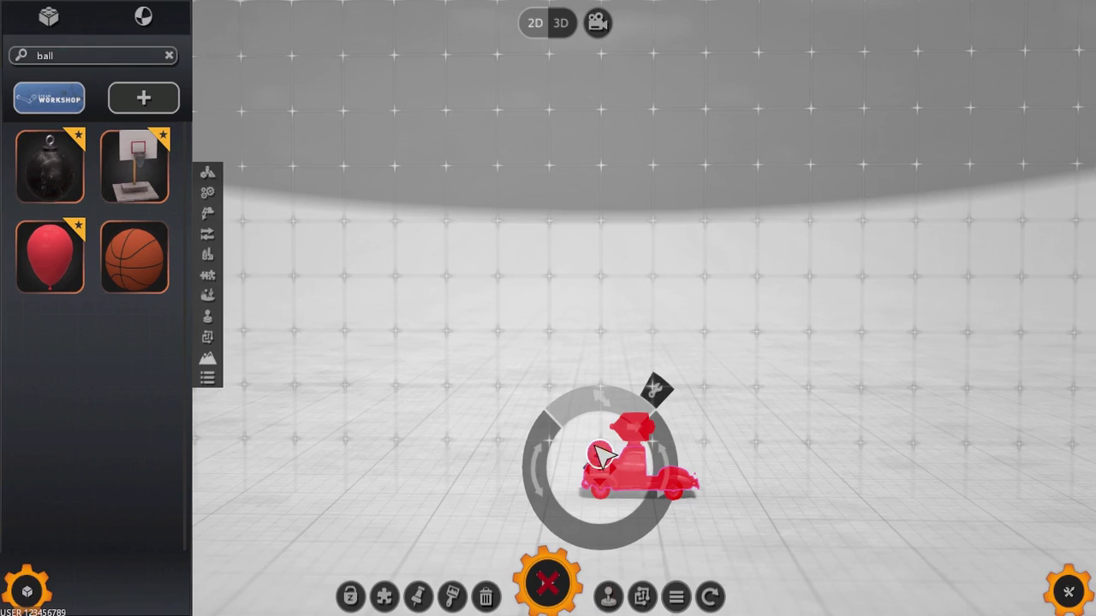
pyautogui.moveTo(602, 454); pyautogui.dragTo(645, 321)
# Step: Add a rock, pin it in place, and set it on the ground left of the truck
pyautogui.click(791, 350)
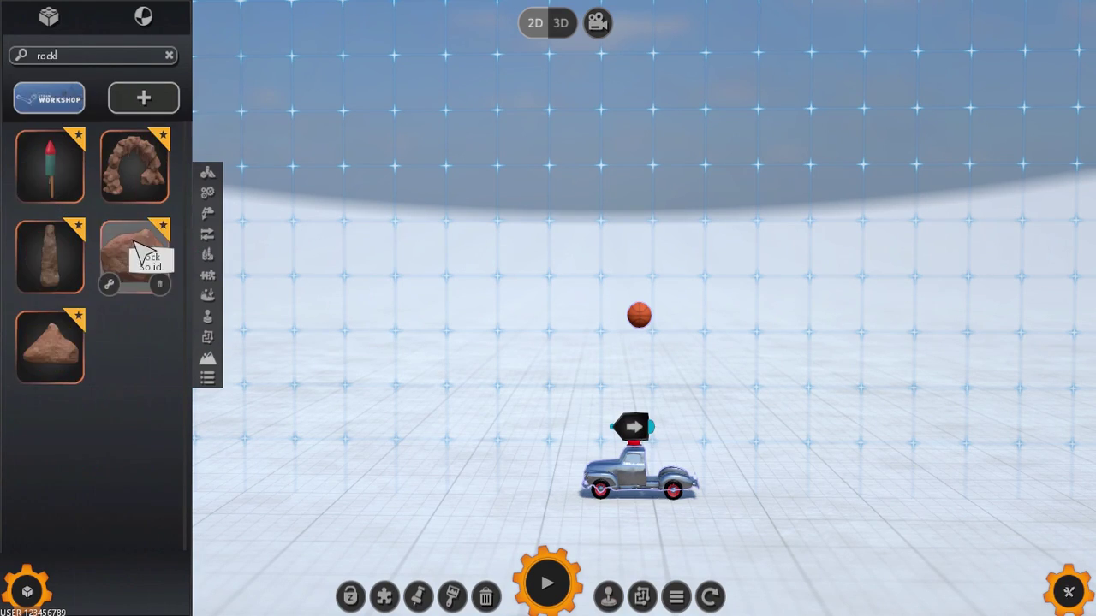
pyautogui.moveTo(135, 257); pyautogui.dragTo(421, 490)
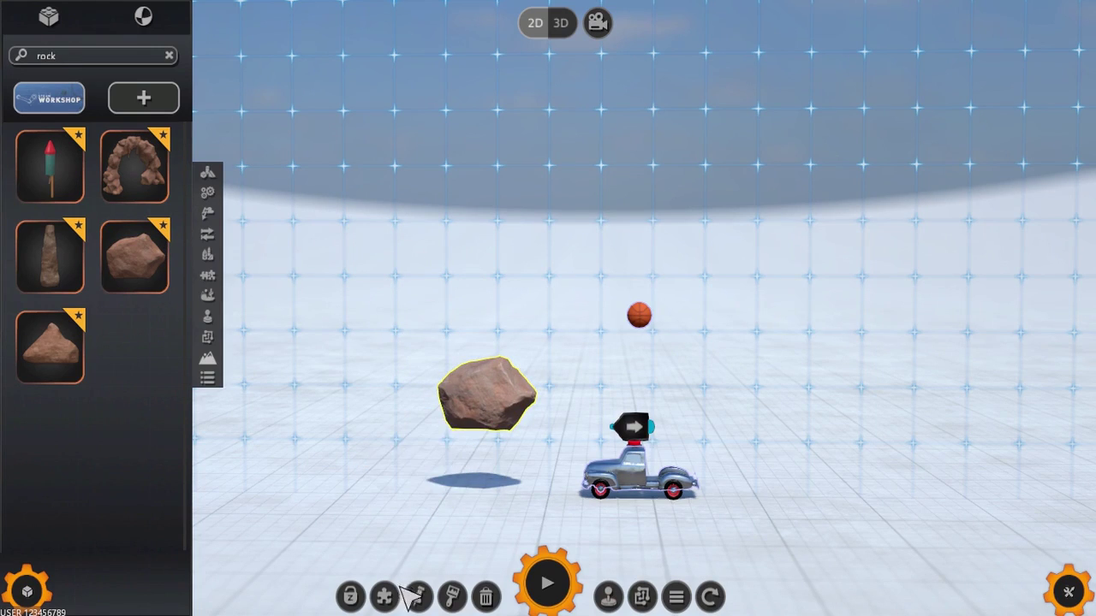
pyautogui.click(417, 596)
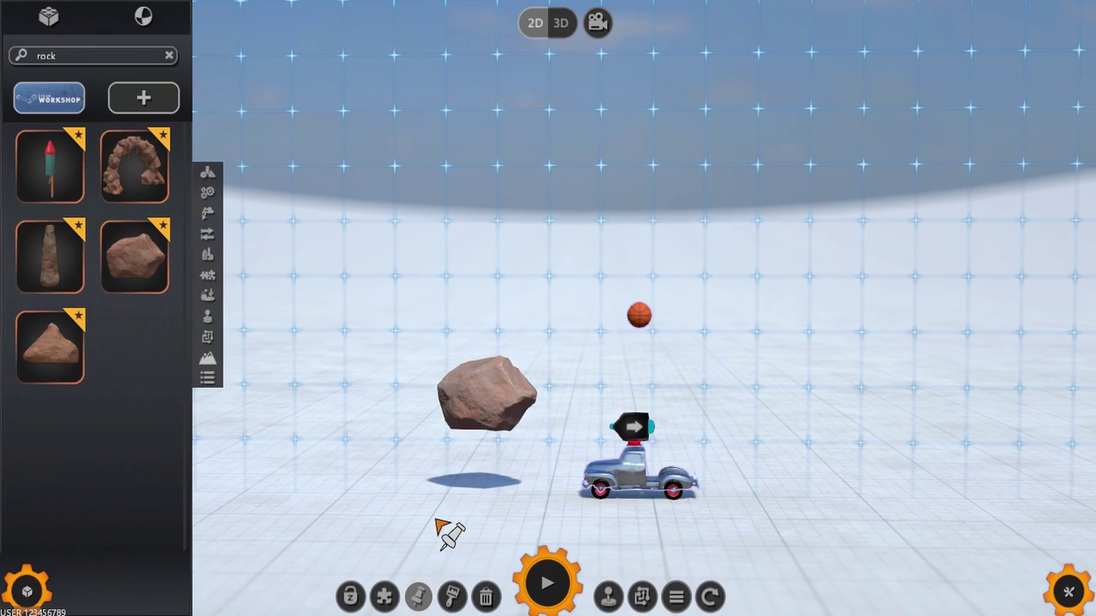
pyautogui.click(485, 412)
pyautogui.moveTo(493, 401); pyautogui.dragTo(436, 481)
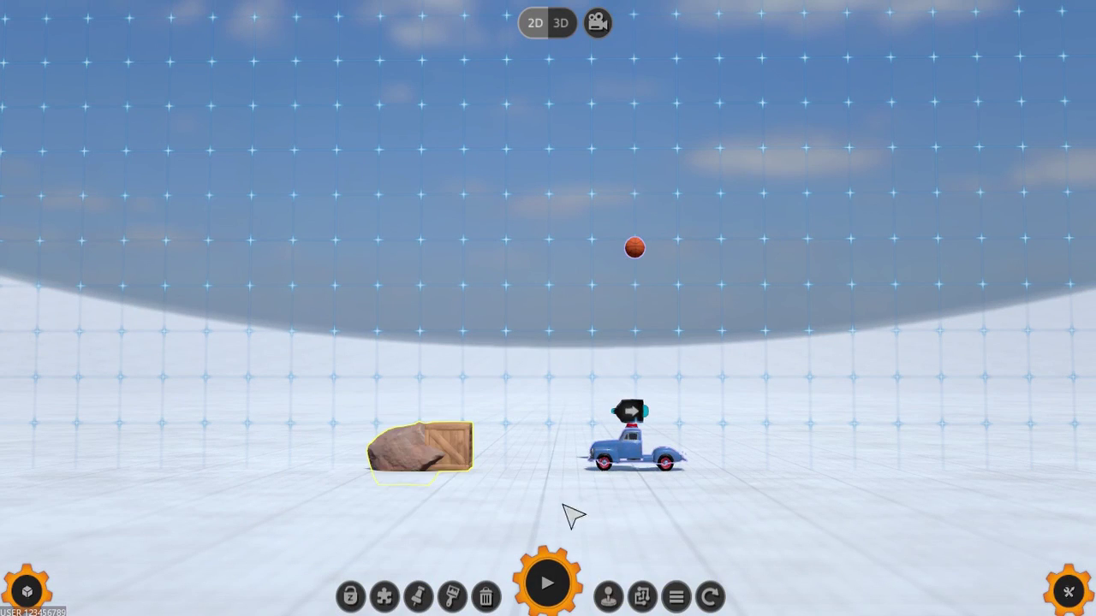
# Step: Scale the basketball up with its scale handle, then rotate the truck slightly
pyautogui.click(635, 467)
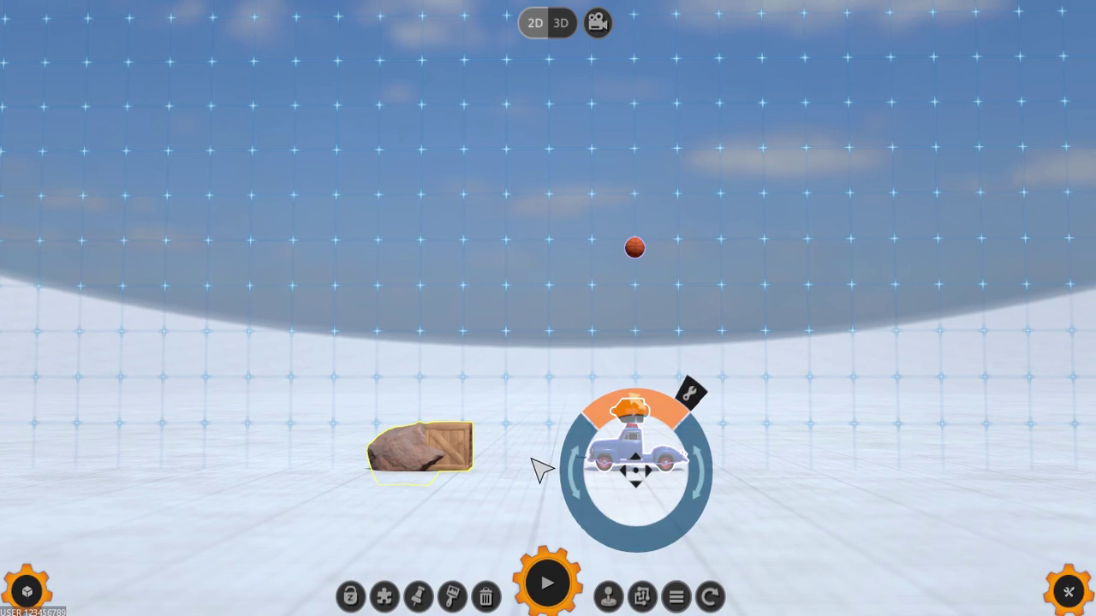
pyautogui.click(640, 247)
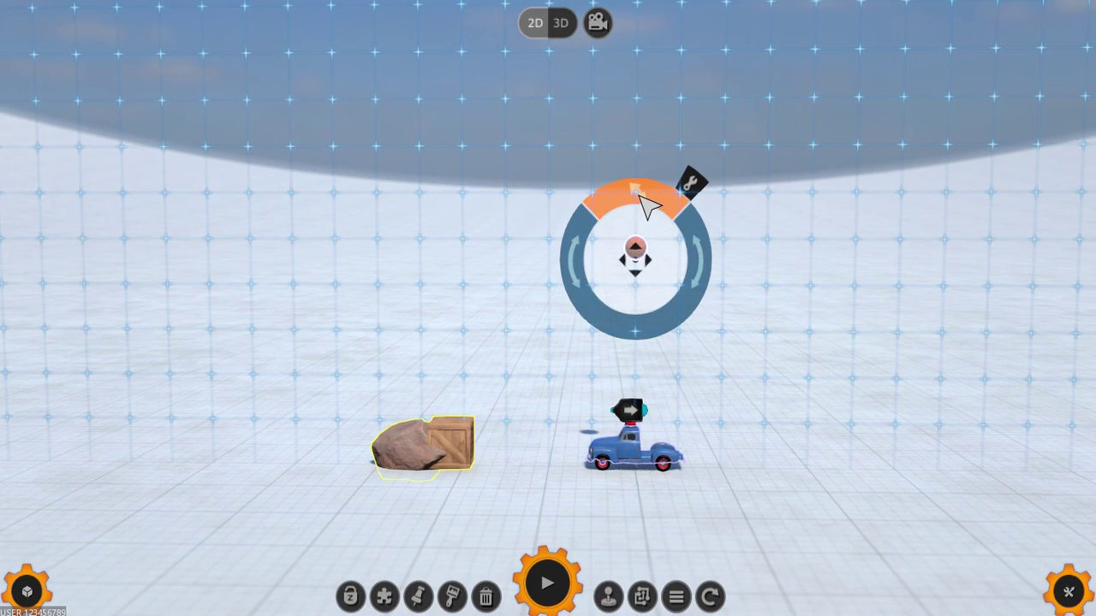
pyautogui.moveTo(648, 205); pyautogui.dragTo(648, 54)
pyautogui.click(782, 396)
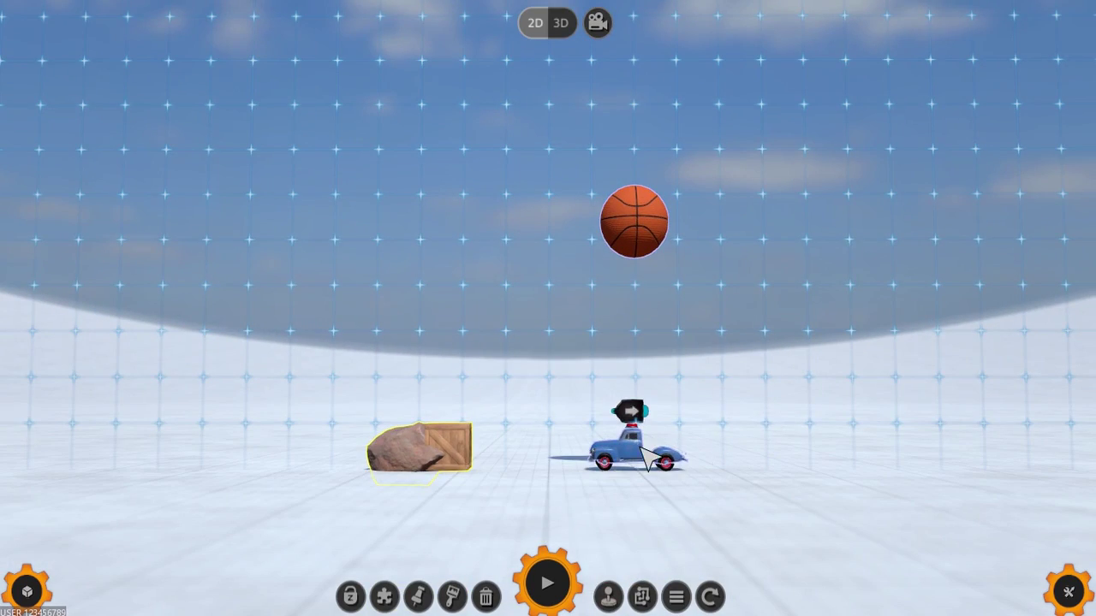
pyautogui.click(648, 460)
pyautogui.moveTo(696, 472)
pyautogui.mouseDown()
pyautogui.moveTo(709, 479)
pyautogui.moveTo(665, 420)
pyautogui.moveTo(716, 507)
pyautogui.moveTo(673, 538)
pyautogui.moveTo(692, 501)
pyautogui.moveTo(687, 428)
pyautogui.moveTo(694, 476)
pyautogui.mouseUp()
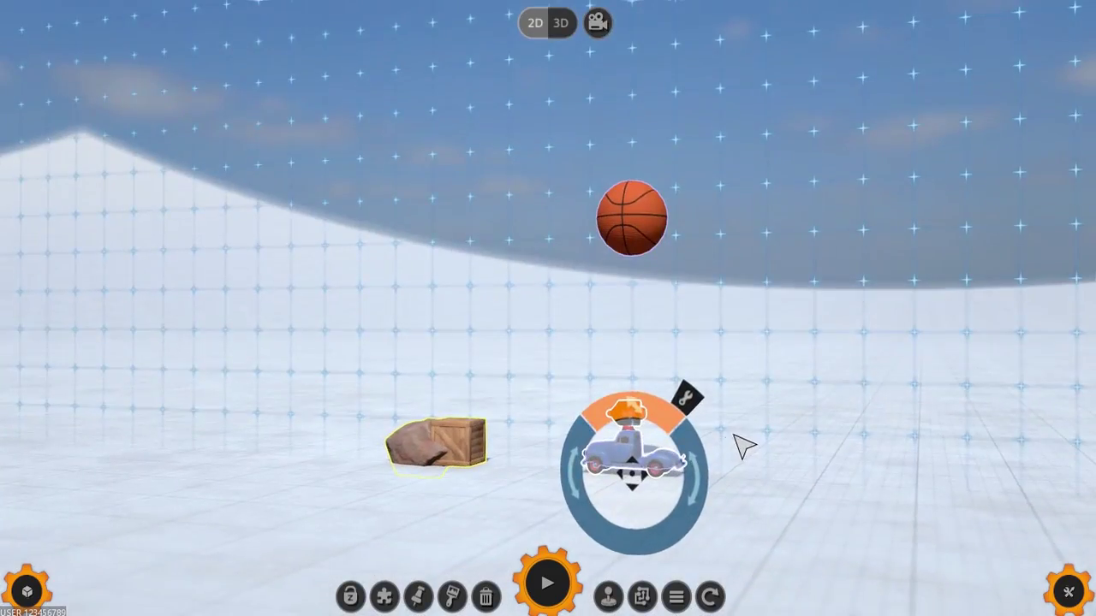
pyautogui.moveTo(705, 457); pyautogui.dragTo(717, 461)
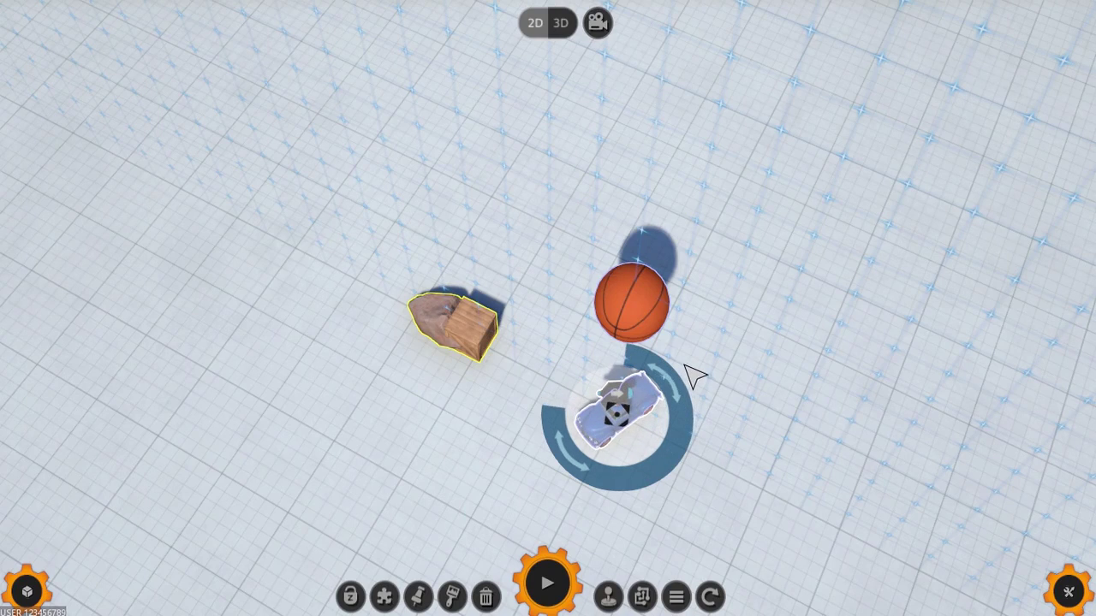
pyautogui.click(765, 488)
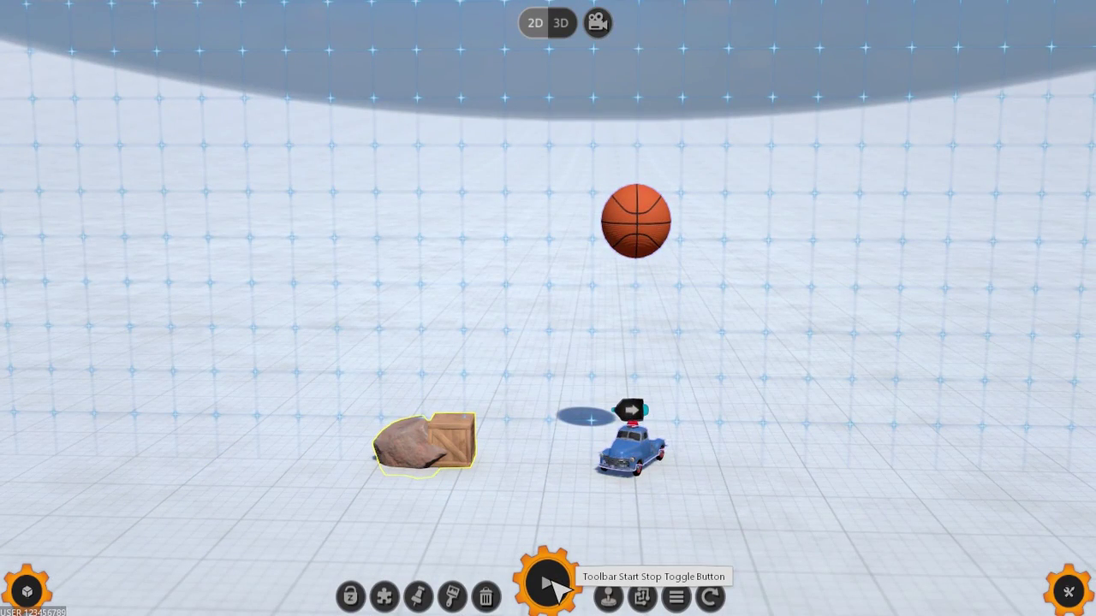
pyautogui.click(553, 584)
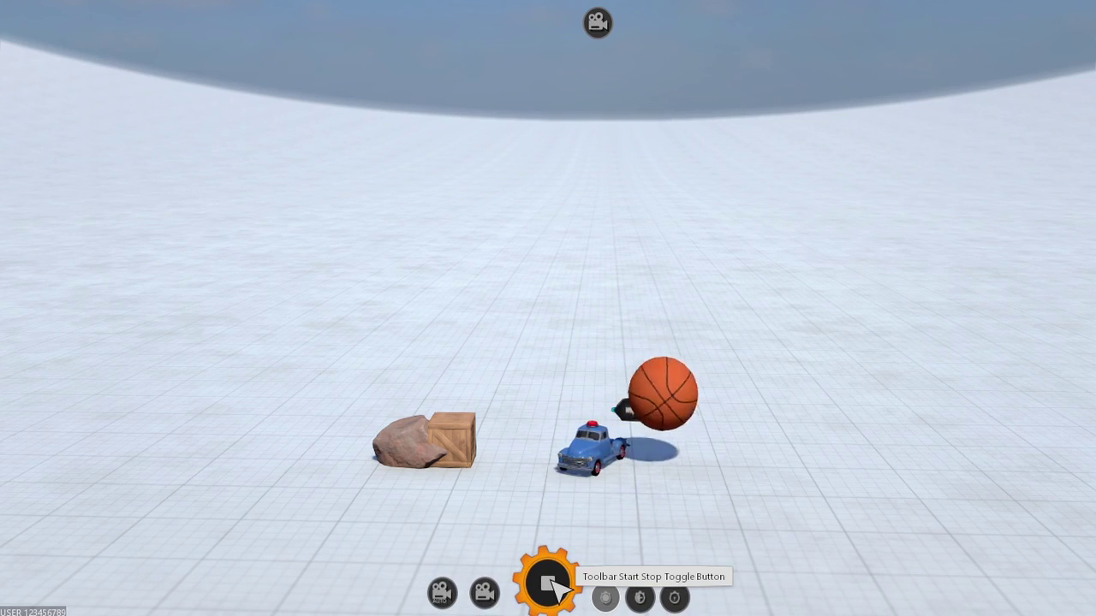
pyautogui.click(553, 583)
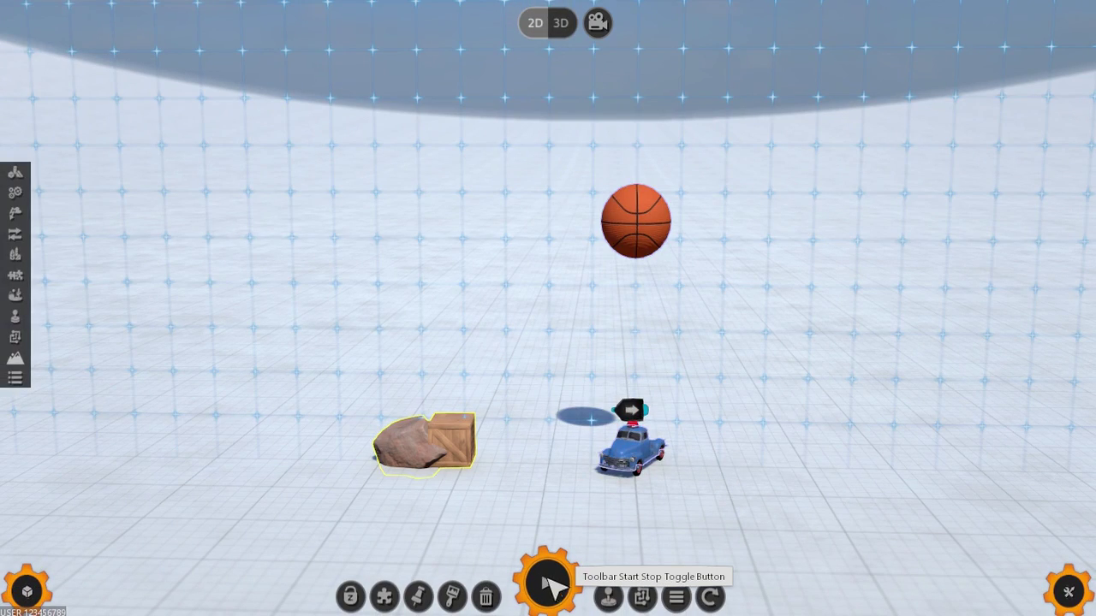
pyautogui.click(351, 596)
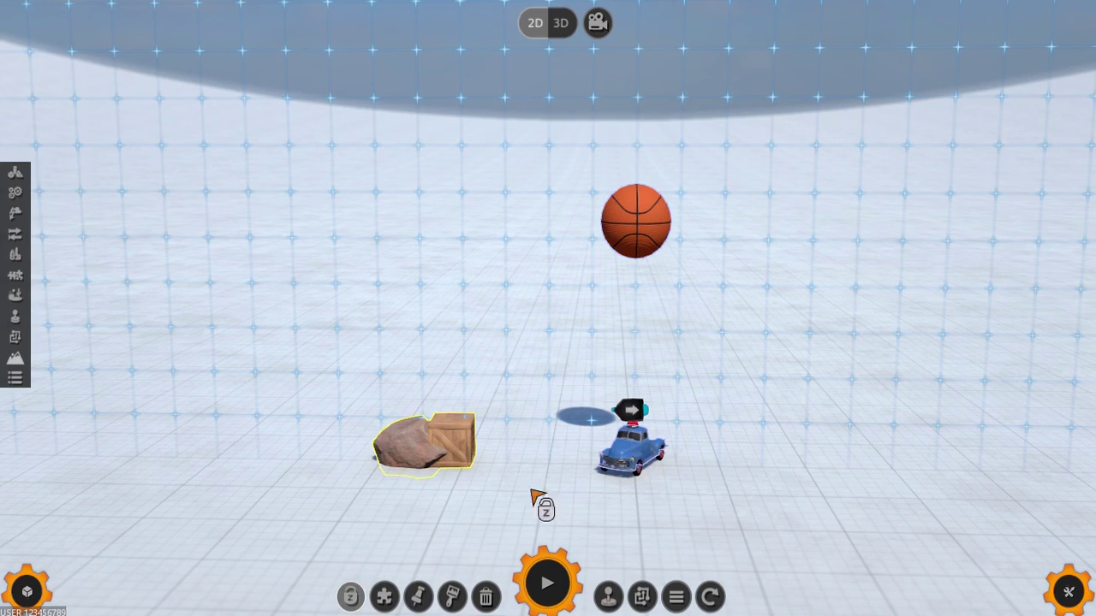
pyautogui.click(356, 593)
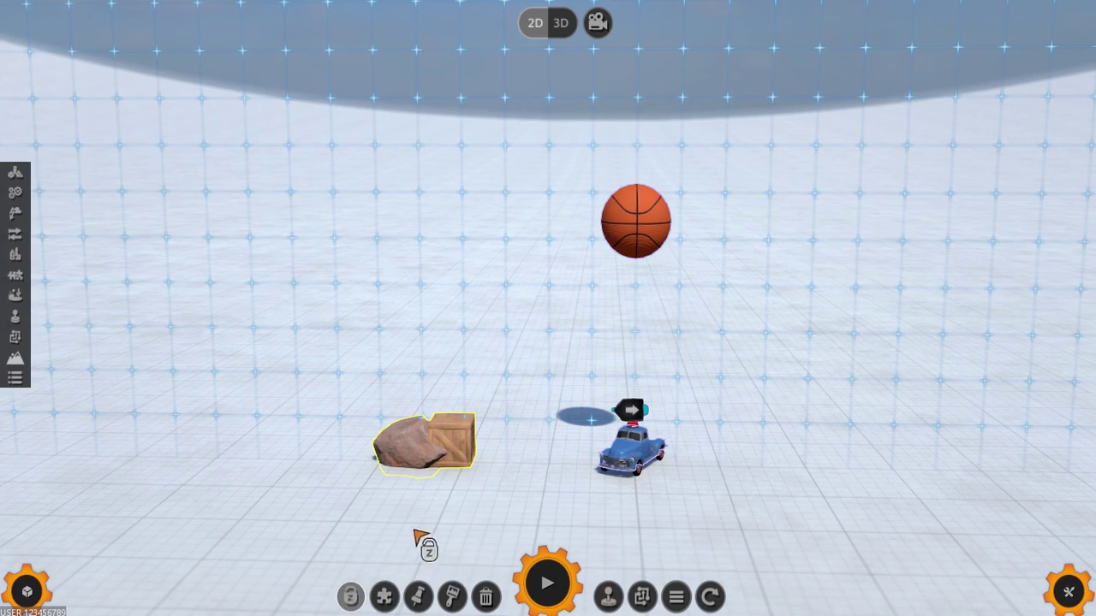
pyautogui.click(578, 510)
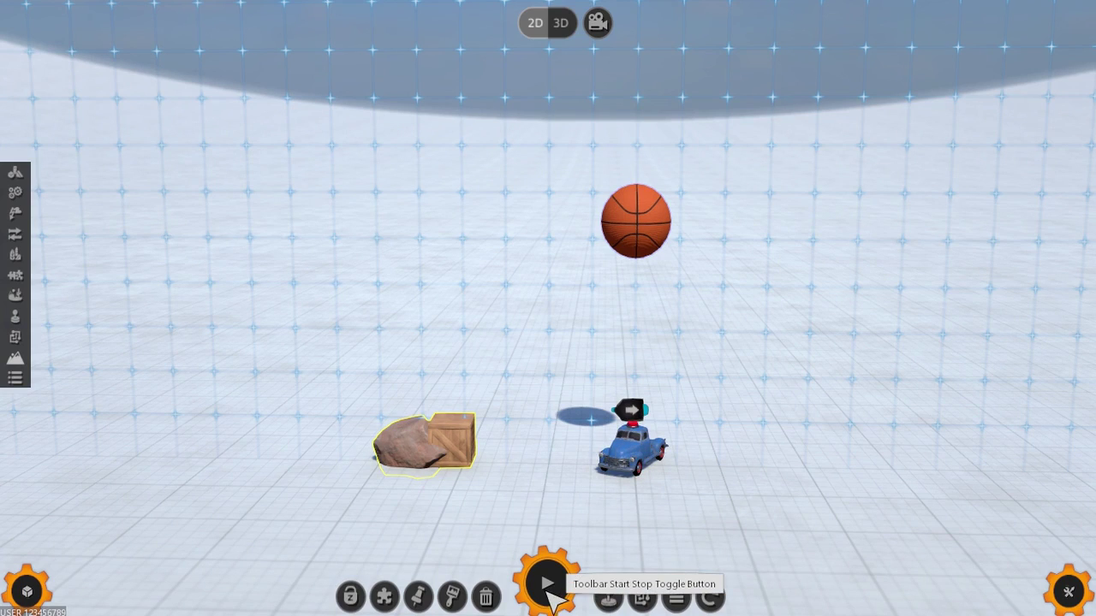
pyautogui.click(547, 587)
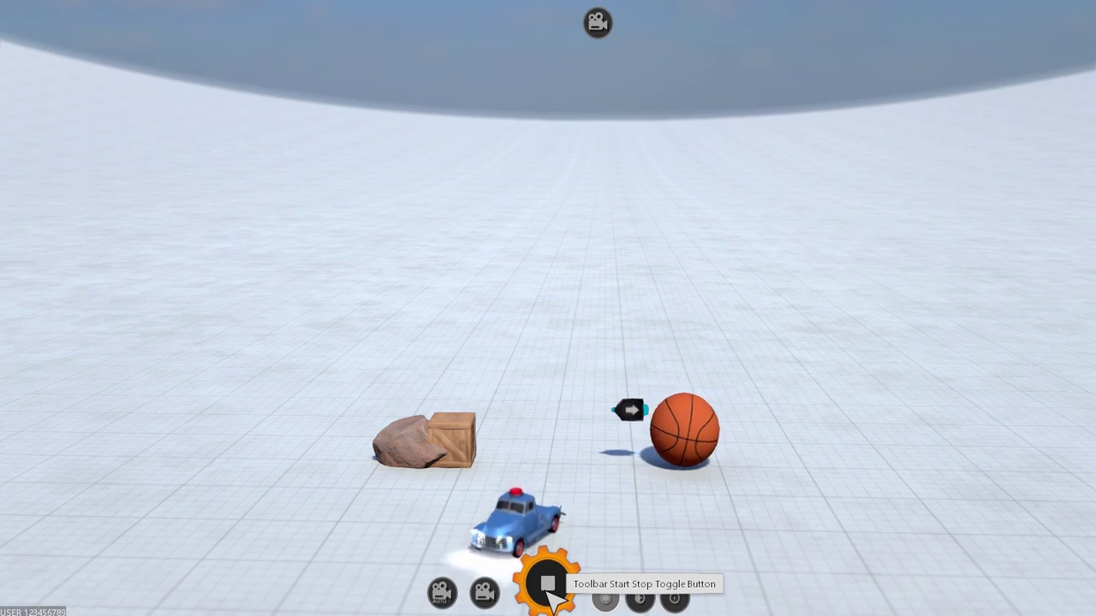
pyautogui.click(548, 587)
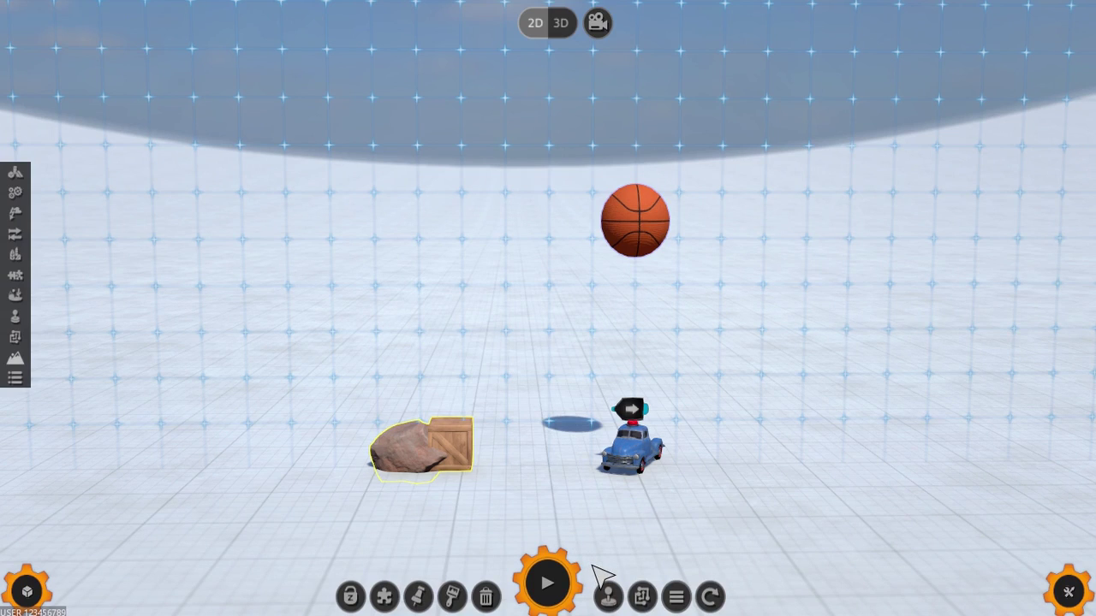
# Step: Run and stop the simulation, then enter test mode to view the level as a player
pyautogui.click(572, 584)
pyautogui.click(573, 585)
pyautogui.click(609, 597)
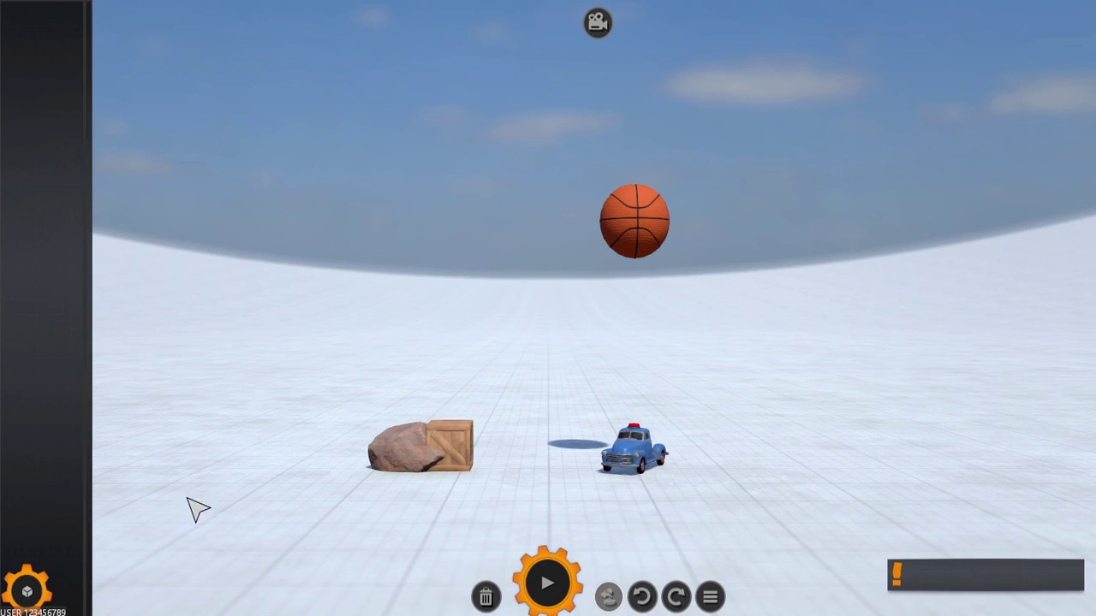
pyautogui.moveTo(407, 295); pyautogui.dragTo(807, 515)
# Step: Set the basketball as player-placed, then place and play it in test mode
pyautogui.click(608, 596)
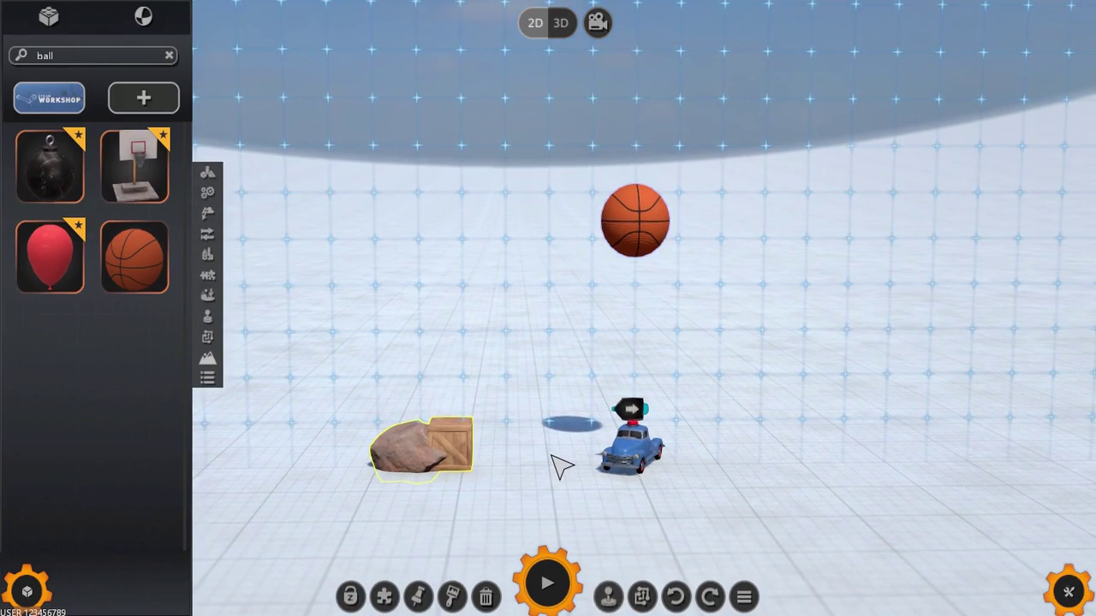
pyautogui.click(386, 597)
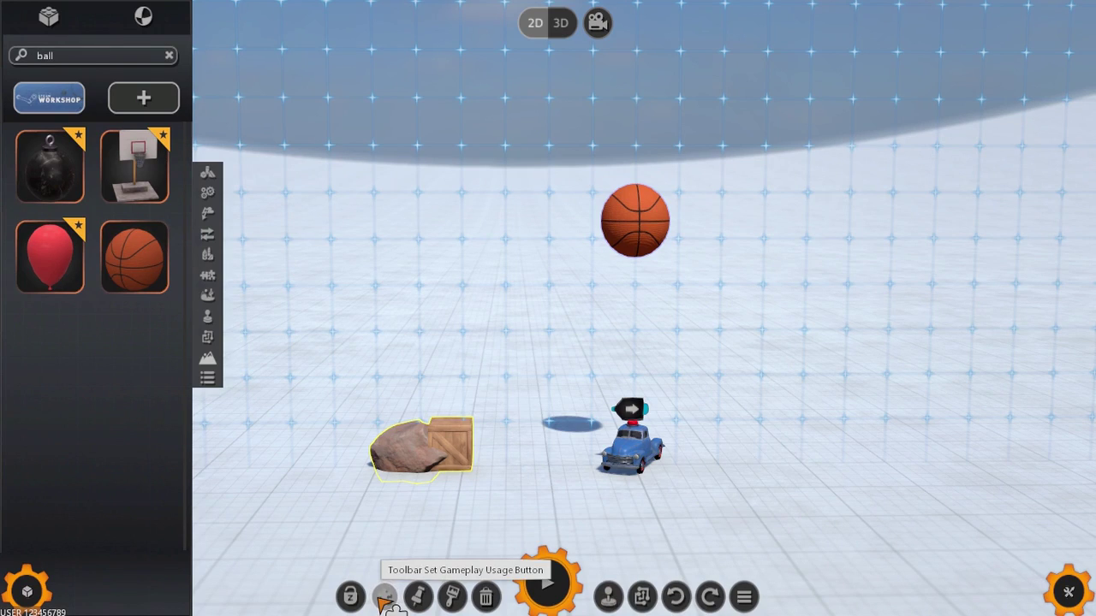
pyautogui.click(634, 221)
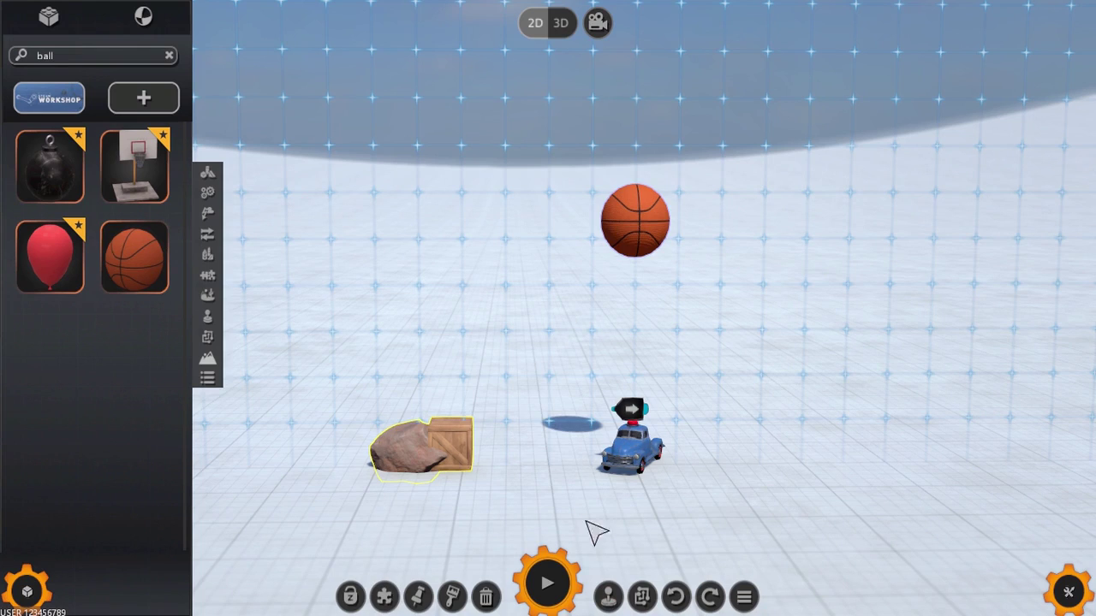
pyautogui.click(608, 596)
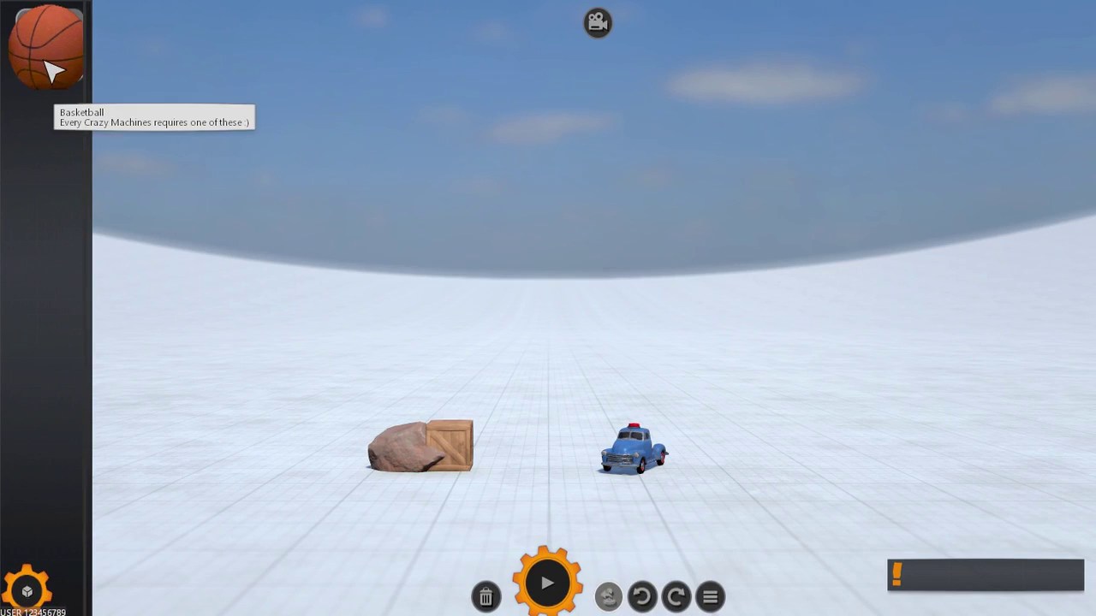
pyautogui.moveTo(53, 72); pyautogui.dragTo(657, 310)
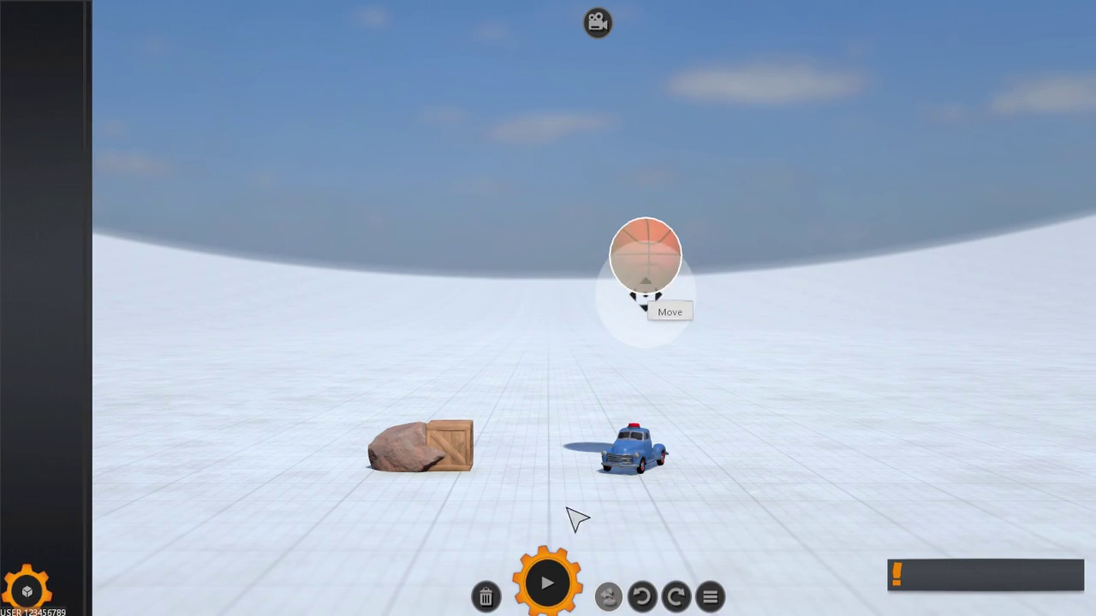
pyautogui.click(548, 583)
pyautogui.click(547, 583)
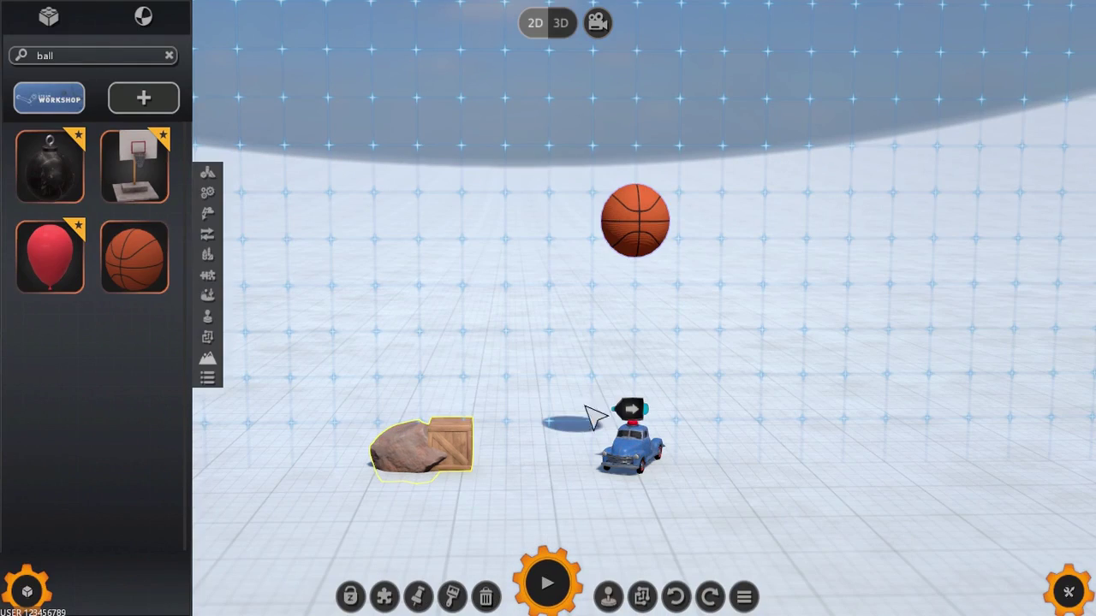
# Step: Paint the basketball light green and delete the wooden crate beside the rock
pyautogui.click(453, 598)
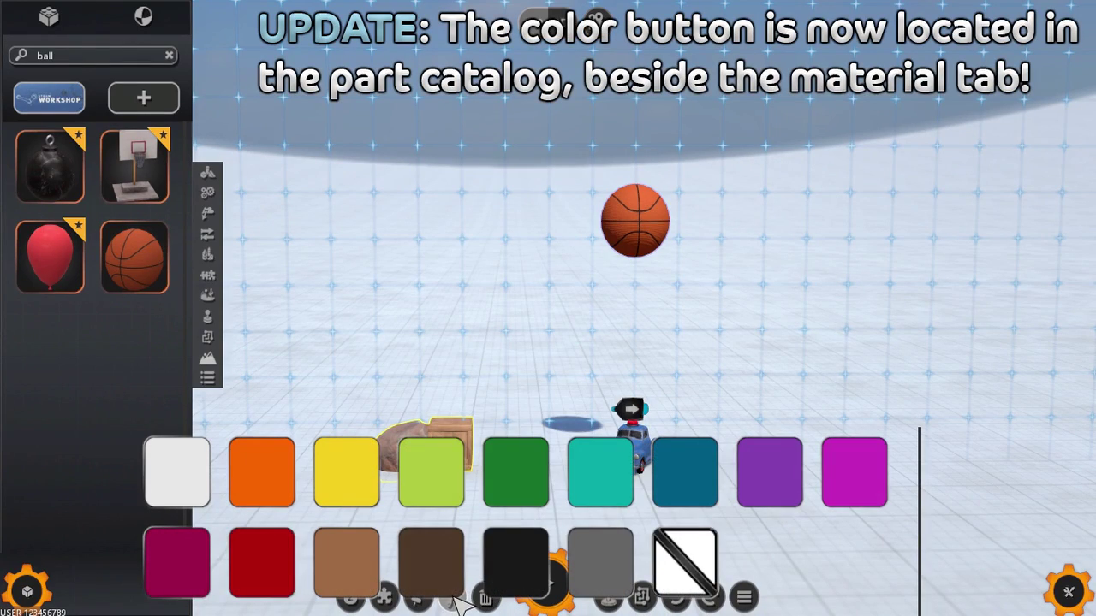
pyautogui.click(432, 561)
pyautogui.click(630, 250)
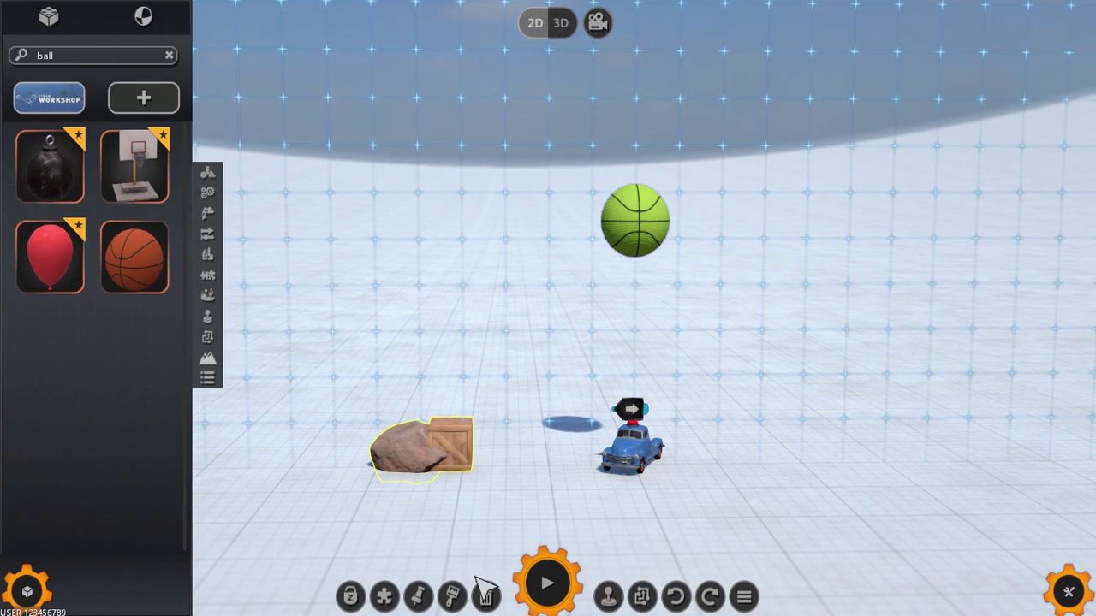
pyautogui.click(469, 463)
pyautogui.click(486, 597)
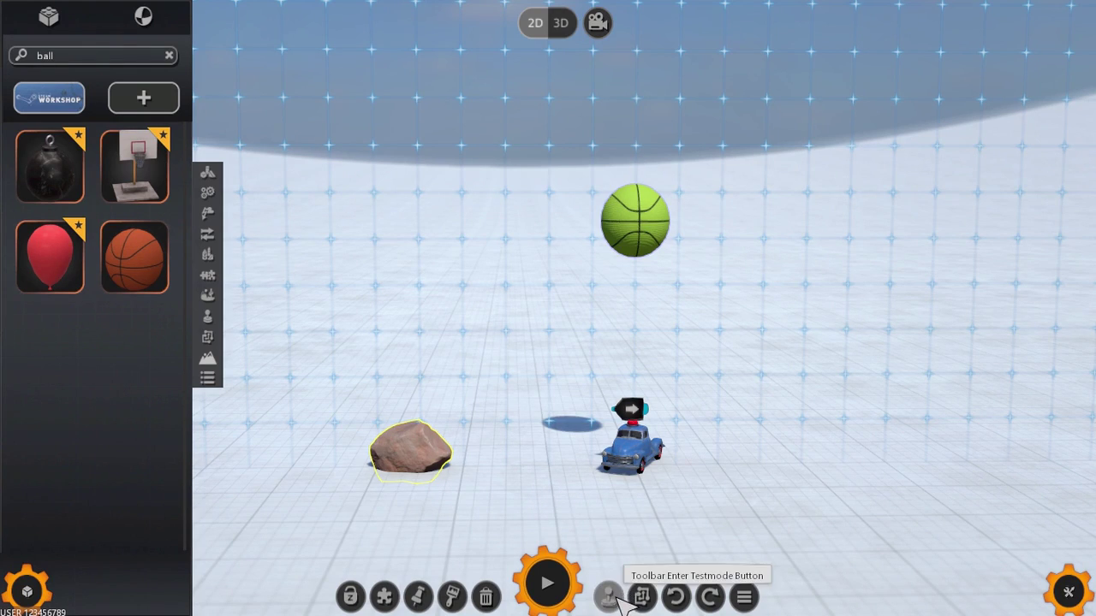
pyautogui.click(644, 598)
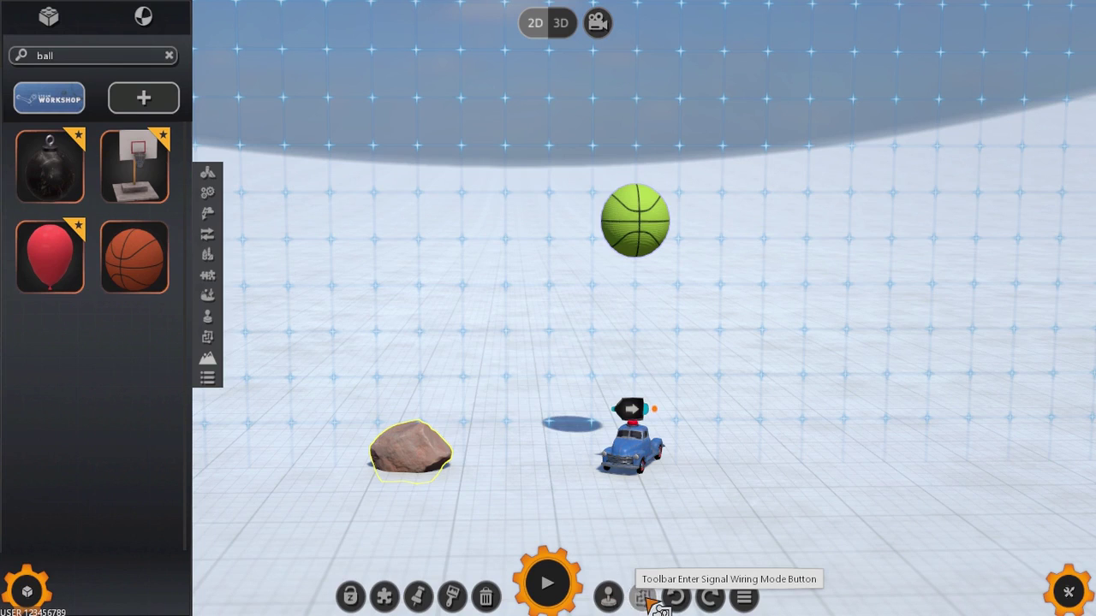
pyautogui.scroll(5, 732, 480)
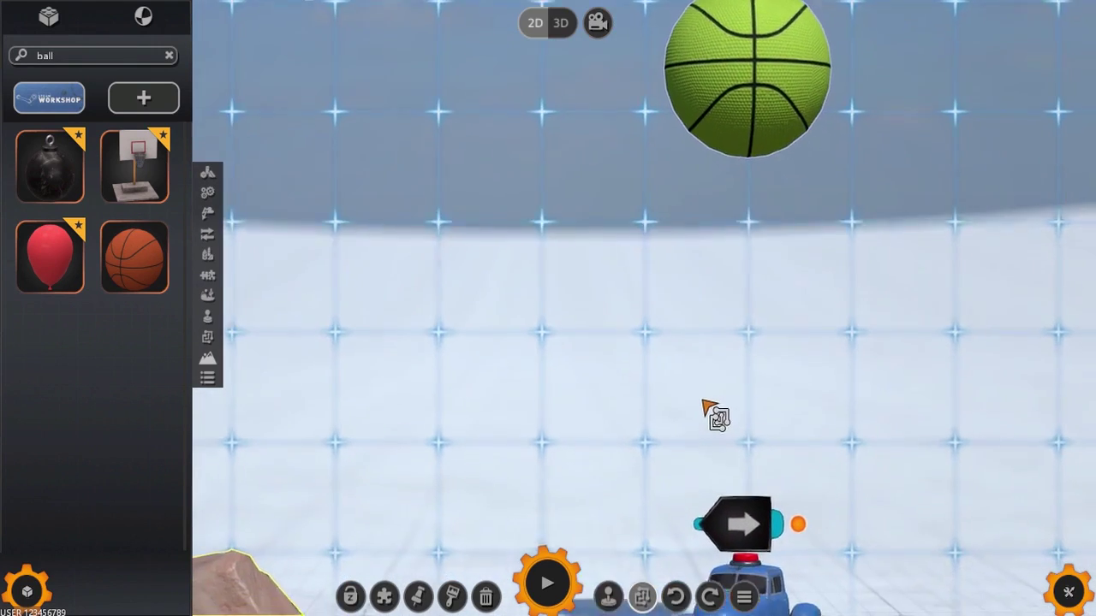
pyautogui.moveTo(710, 411); pyautogui.dragTo(628, 227, button='right')
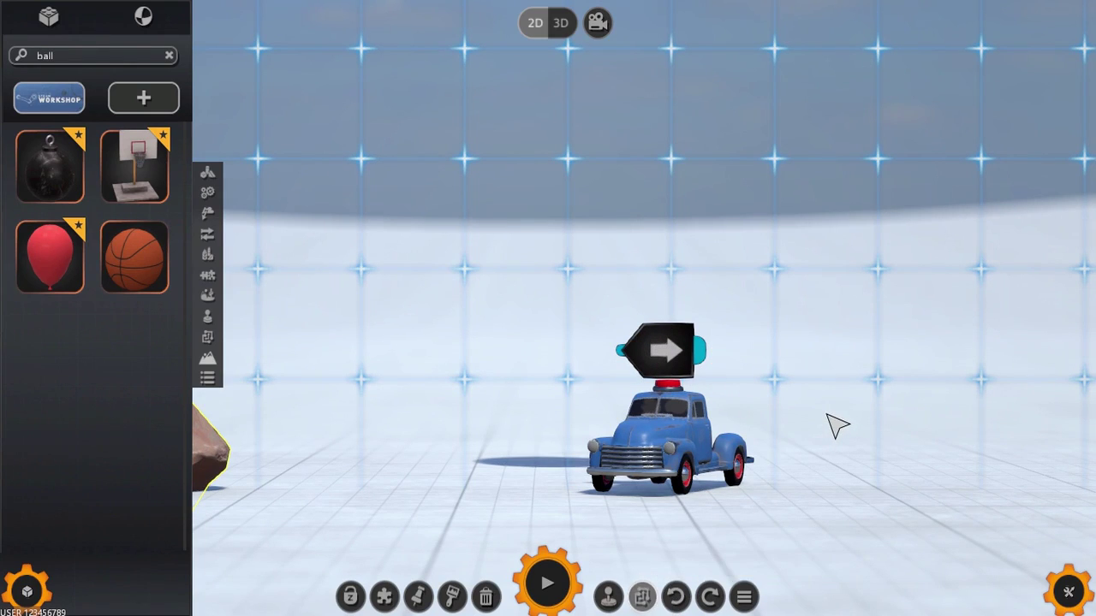
pyautogui.scroll(-2, 837, 425)
pyautogui.scroll(-2, 837, 425)
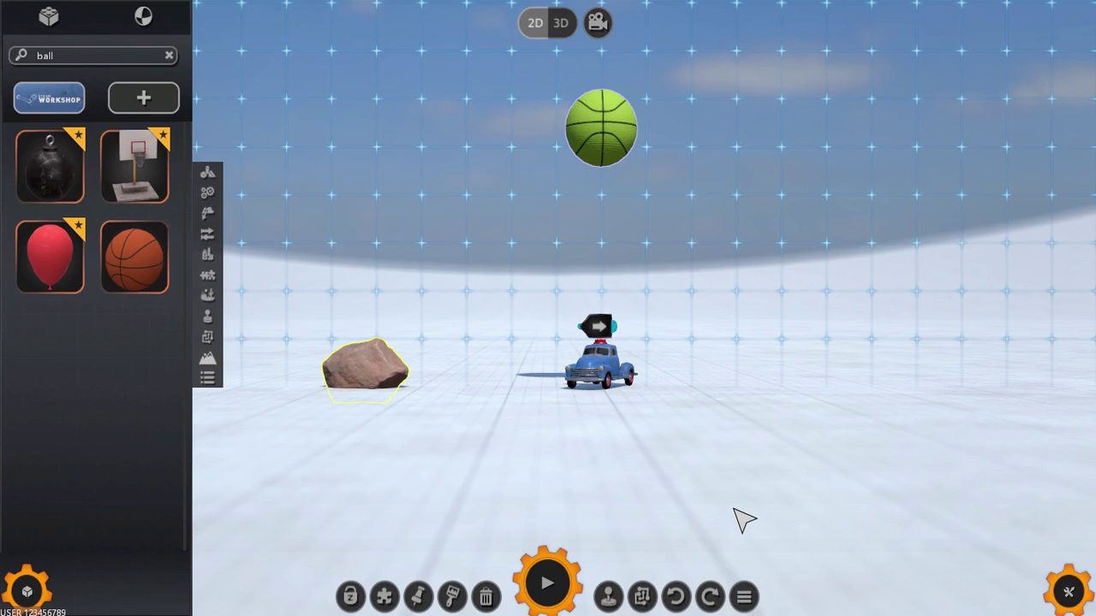
pyautogui.moveTo(607, 368); pyautogui.dragTo(690, 377)
pyautogui.click(675, 596)
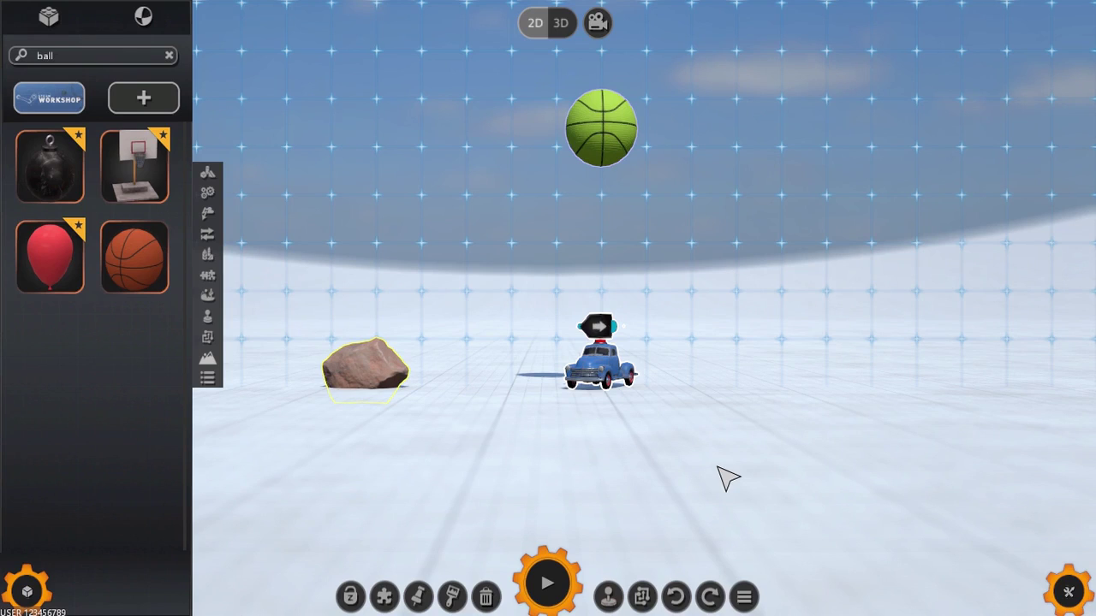
# Step: In the Properties Environment tab, try the desert backdrop, then settle on grassland
pyautogui.click(1071, 592)
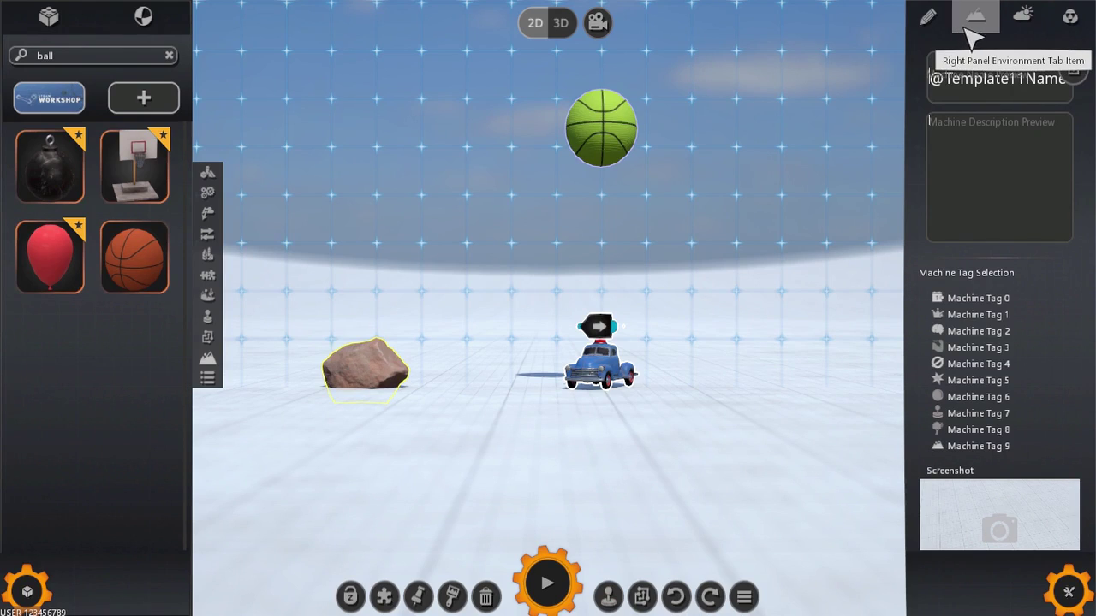
pyautogui.click(981, 21)
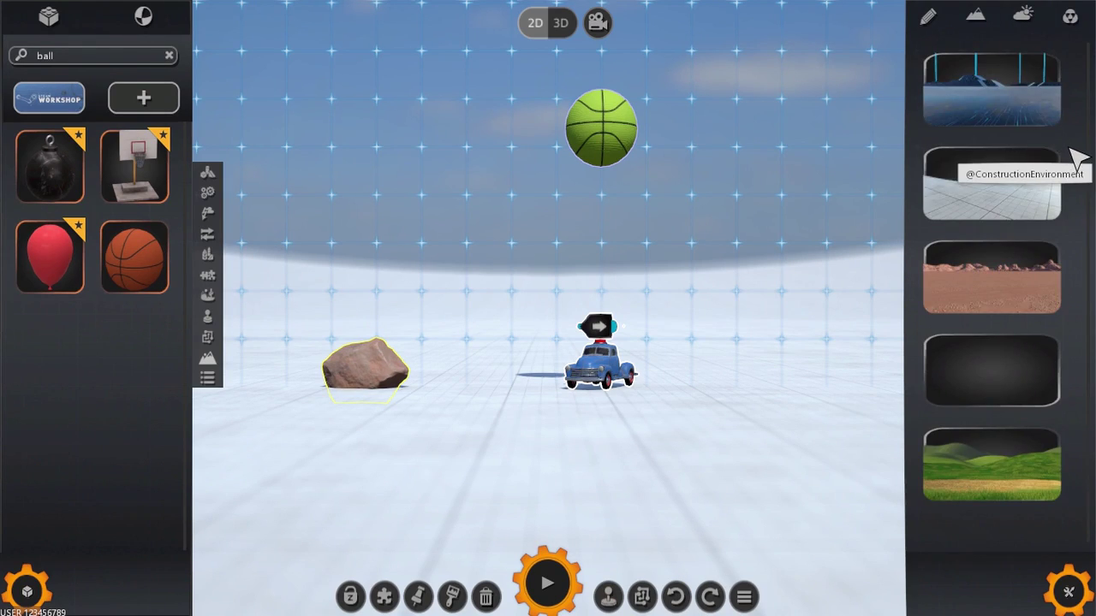
pyautogui.click(1012, 460)
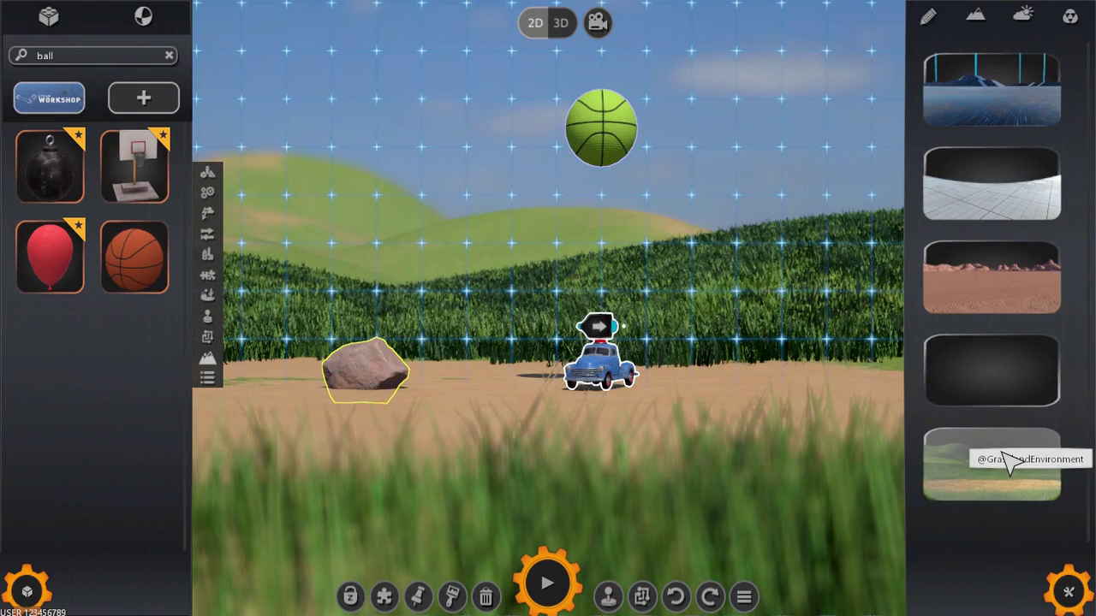
pyautogui.click(998, 287)
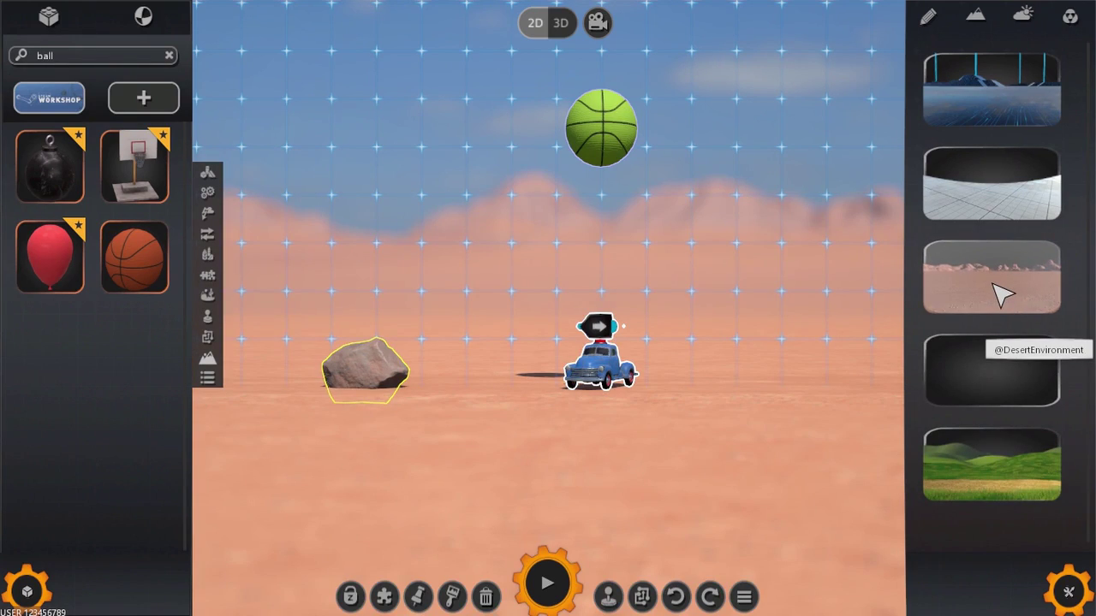
pyautogui.click(1002, 453)
# Step: Preview the dusk and deep blue night skies, then choose the CloudySky backdrop
pyautogui.click(1024, 19)
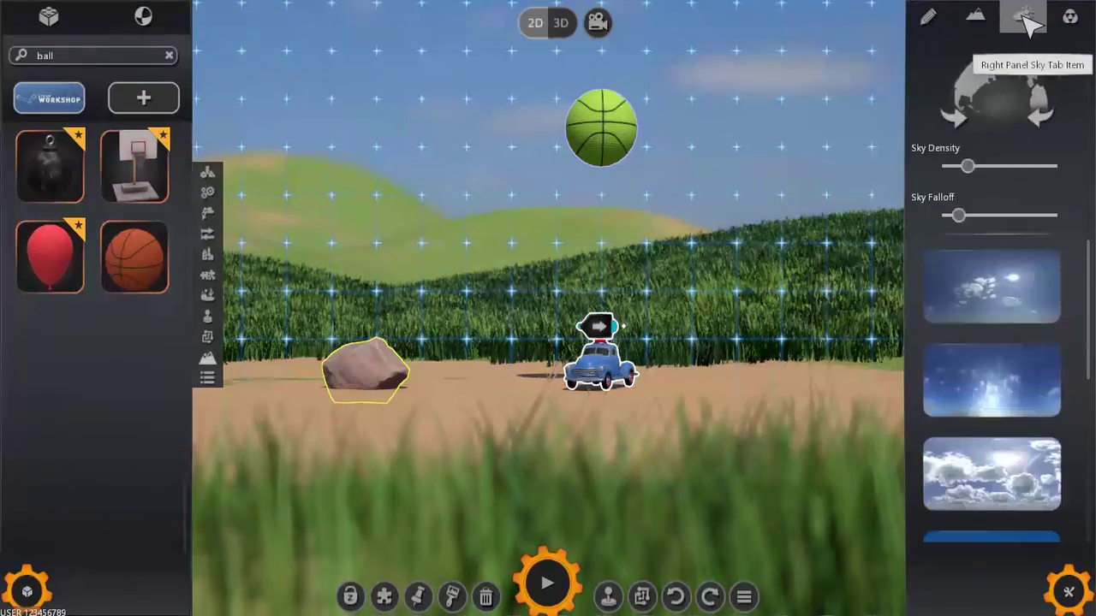
pyautogui.scroll(-3, 997, 359)
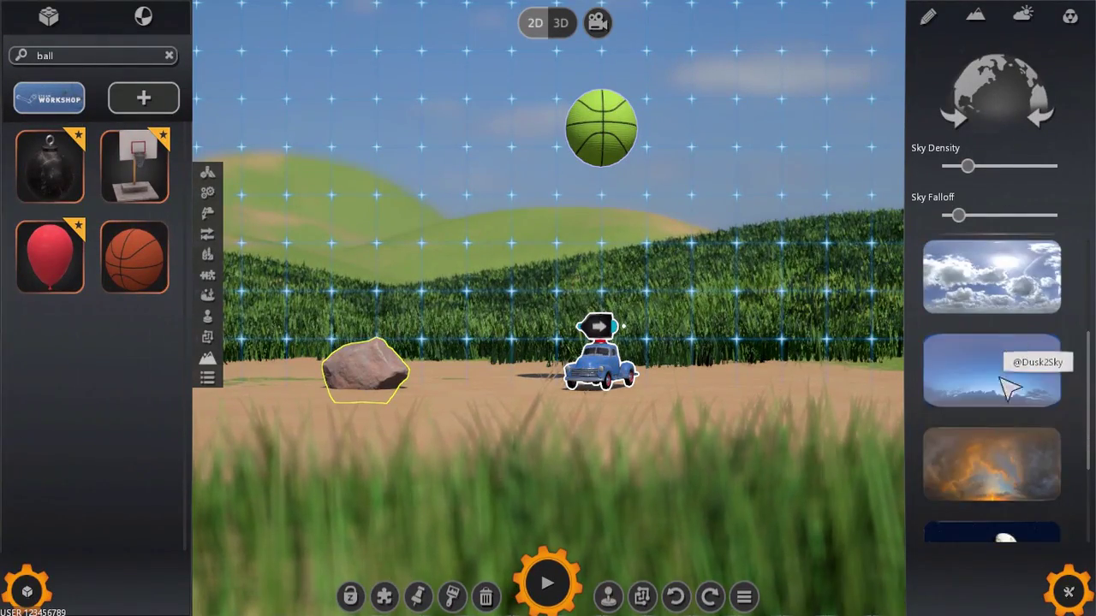
pyautogui.click(993, 471)
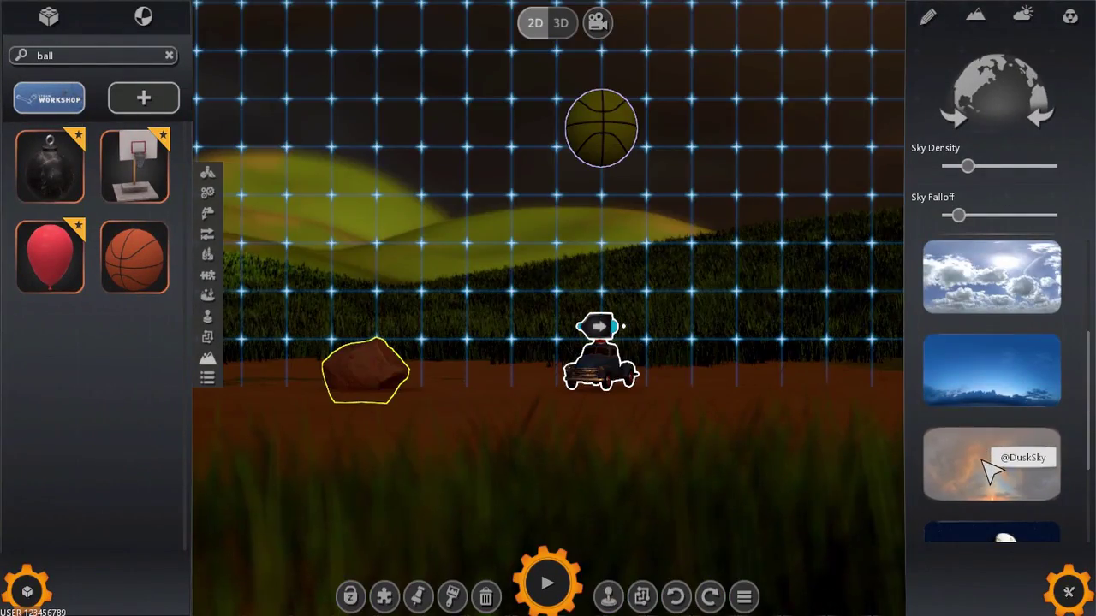
pyautogui.click(1011, 383)
pyautogui.click(982, 278)
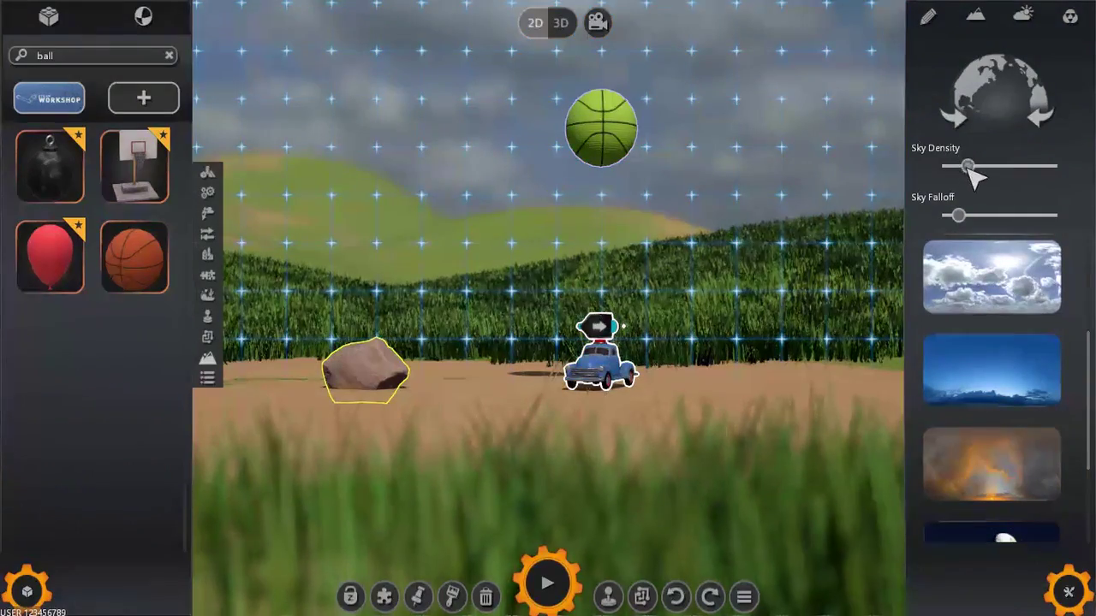
# Step: Increase Sky Density, raise Sky Falloff and rotate the cloudy sky to the right
pyautogui.moveTo(969, 166)
pyautogui.mouseDown()
pyautogui.moveTo(1020, 167)
pyautogui.moveTo(973, 168)
pyautogui.mouseUp()
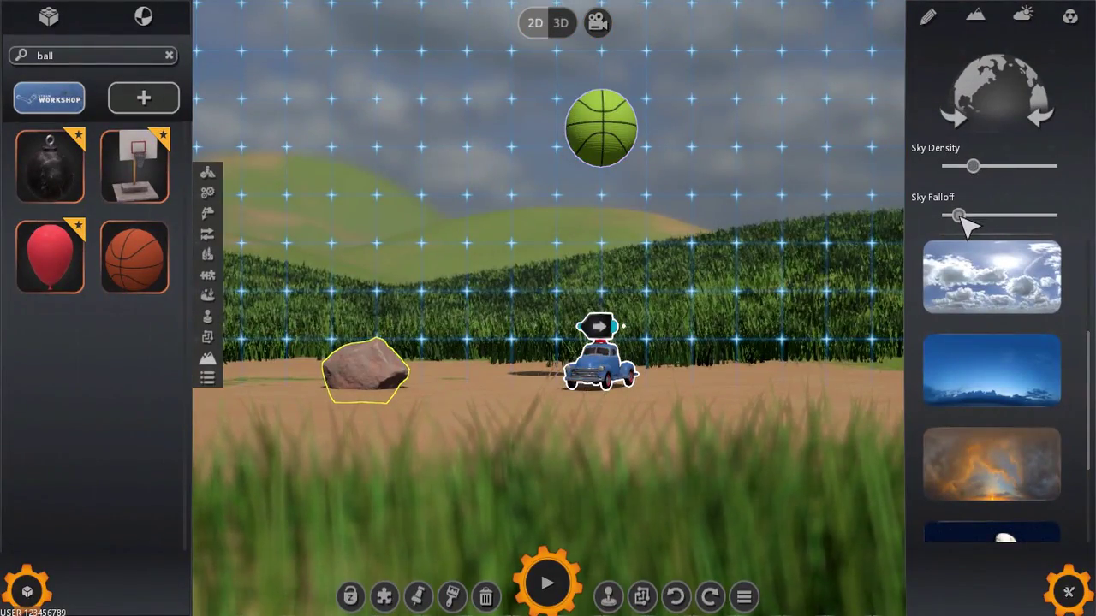
pyautogui.moveTo(958, 215); pyautogui.dragTo(1003, 215)
pyautogui.moveTo(959, 139); pyautogui.dragTo(968, 113)
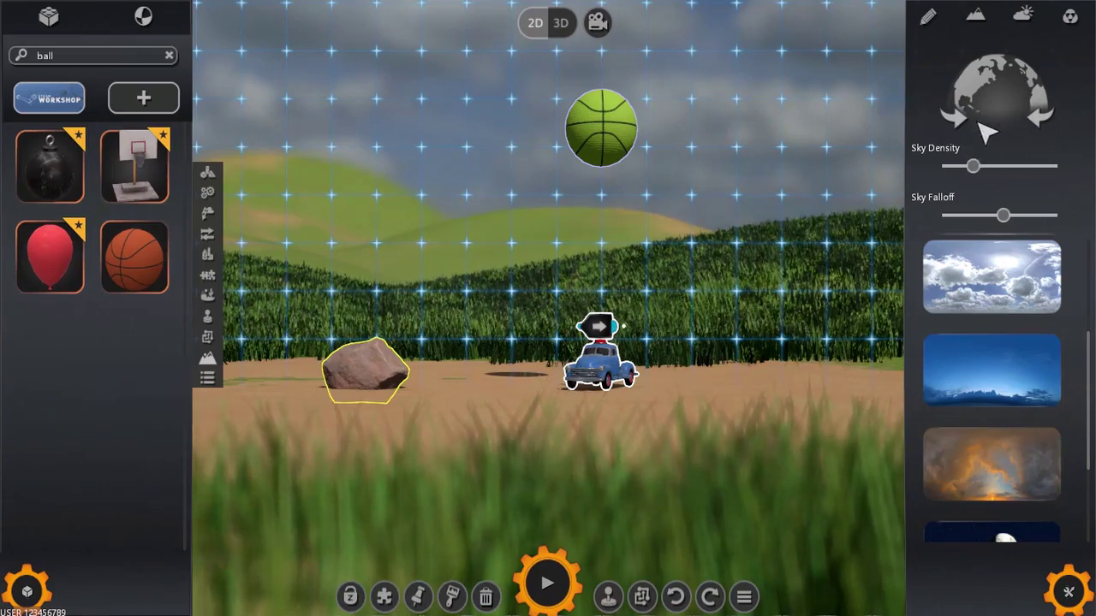
pyautogui.click(1039, 117)
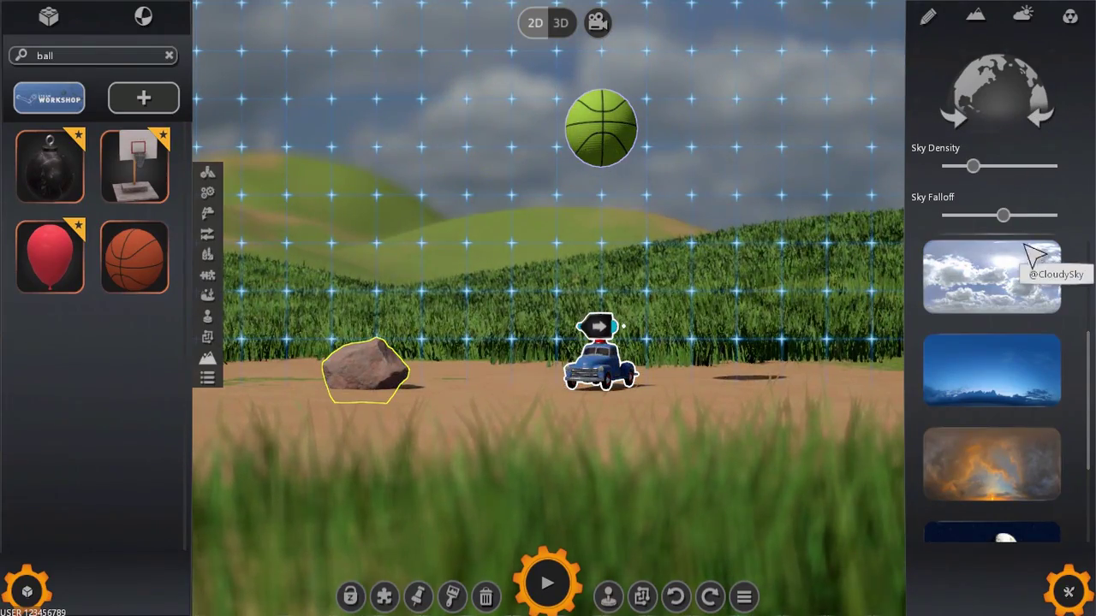
pyautogui.click(1069, 18)
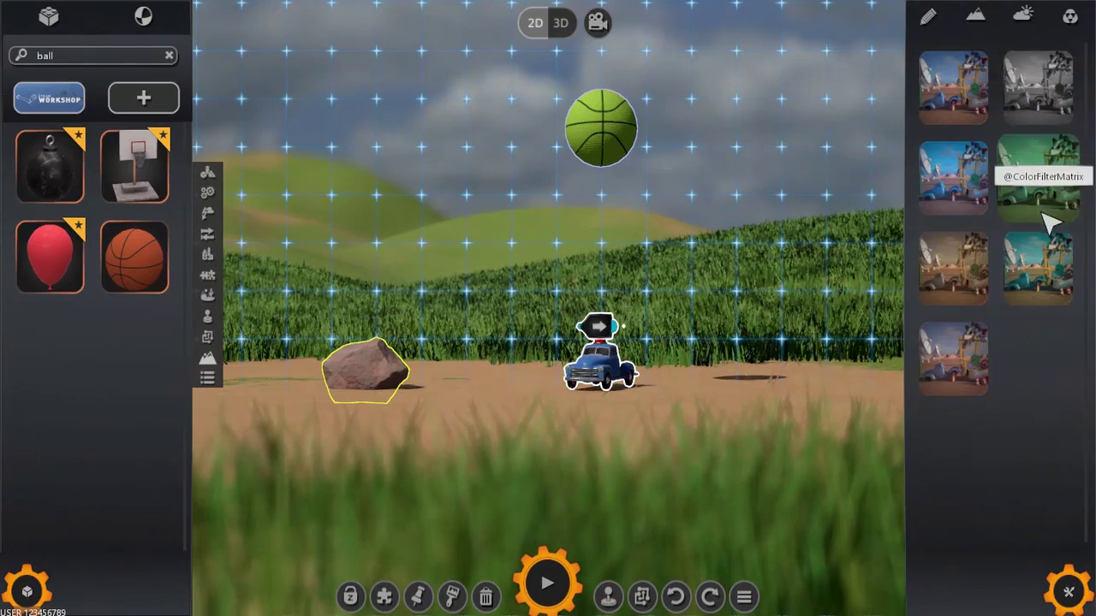
# Step: Preview the brownish, cool blue, Matrix and black-and-white filters, then apply the warm filter
pyautogui.click(1023, 273)
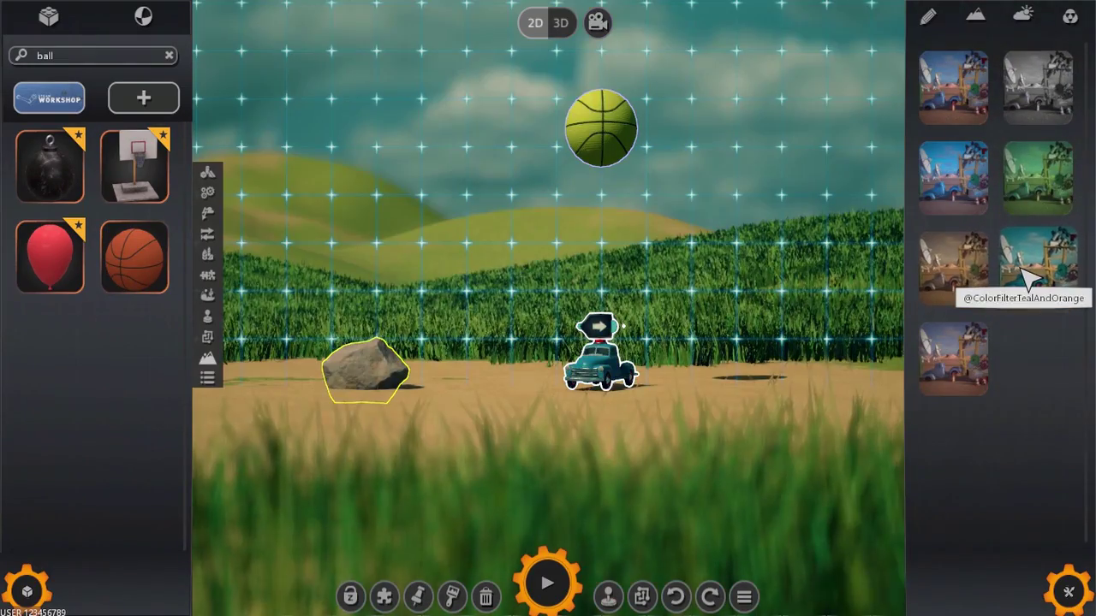
pyautogui.click(963, 180)
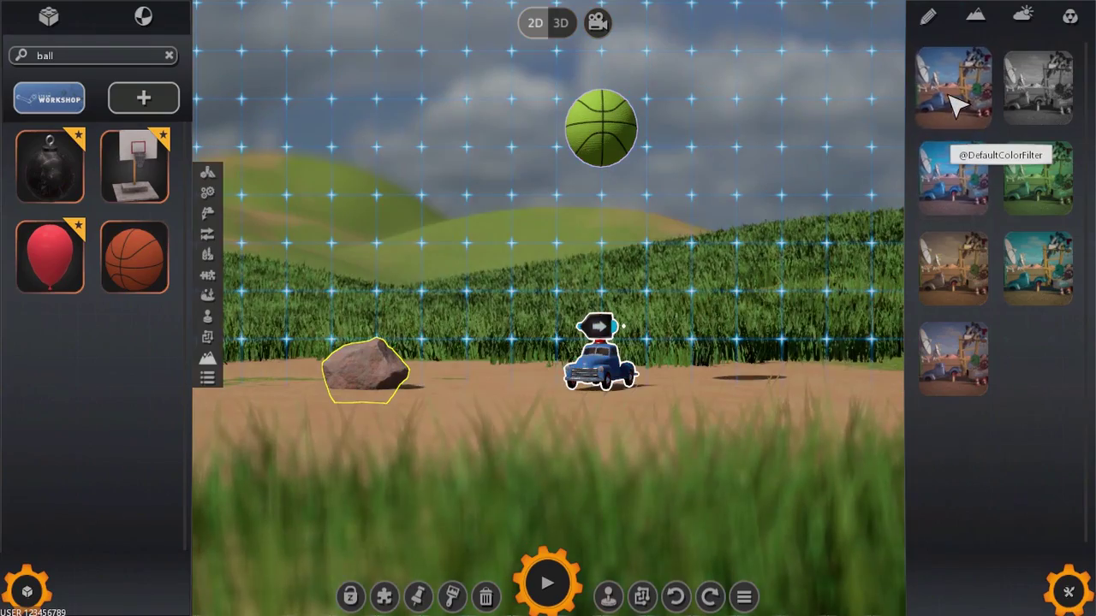
pyautogui.click(1033, 178)
pyautogui.click(1034, 90)
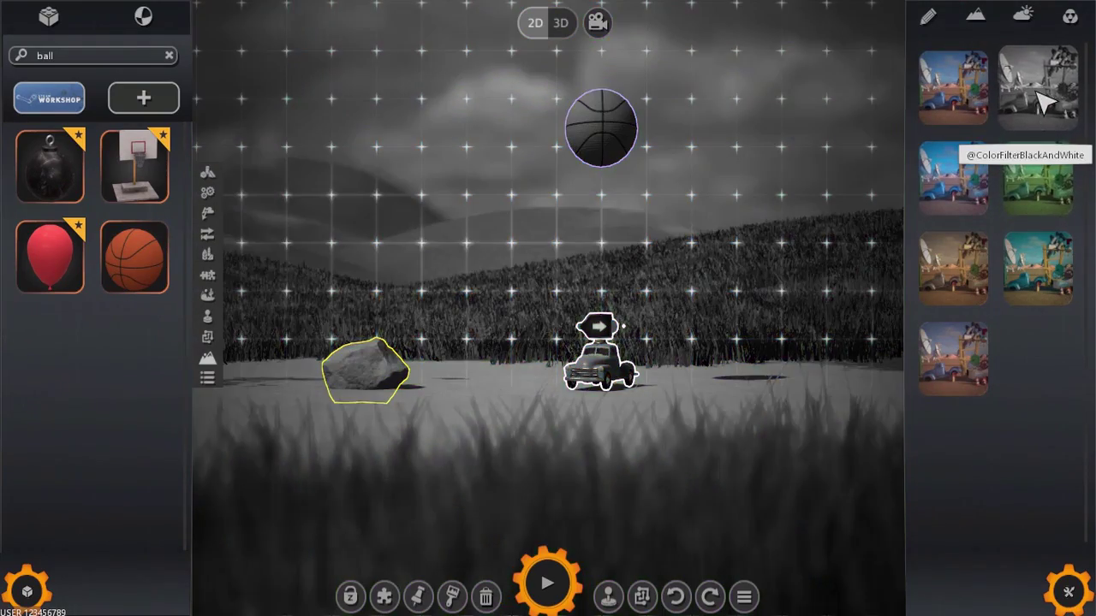
pyautogui.click(959, 372)
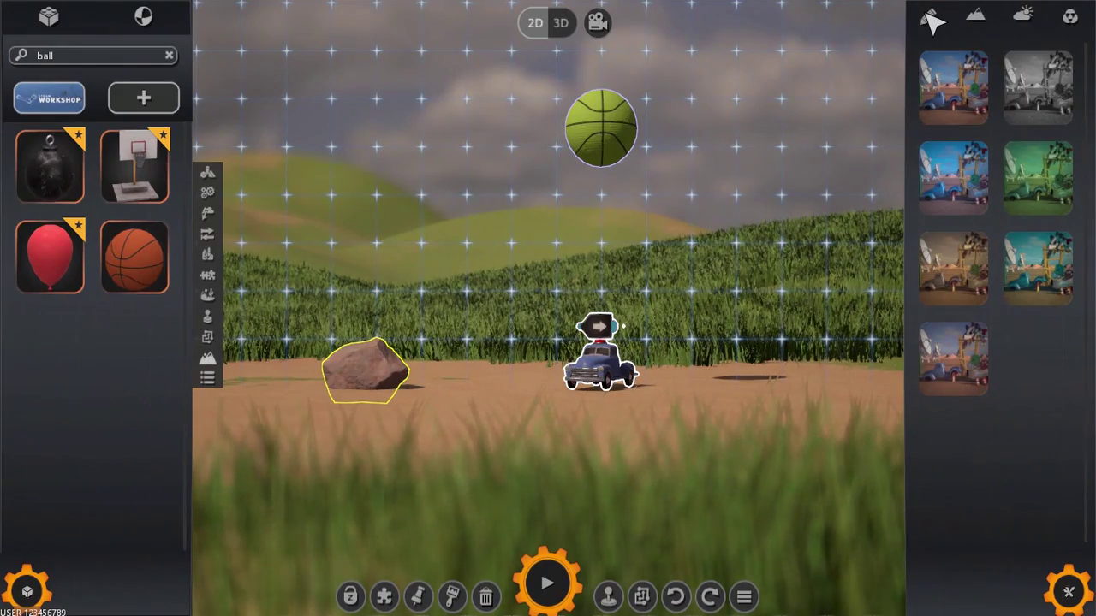
# Step: Take a Camera Mode screenshot of the truck beside the rock as the machine's preview image
pyautogui.click(932, 19)
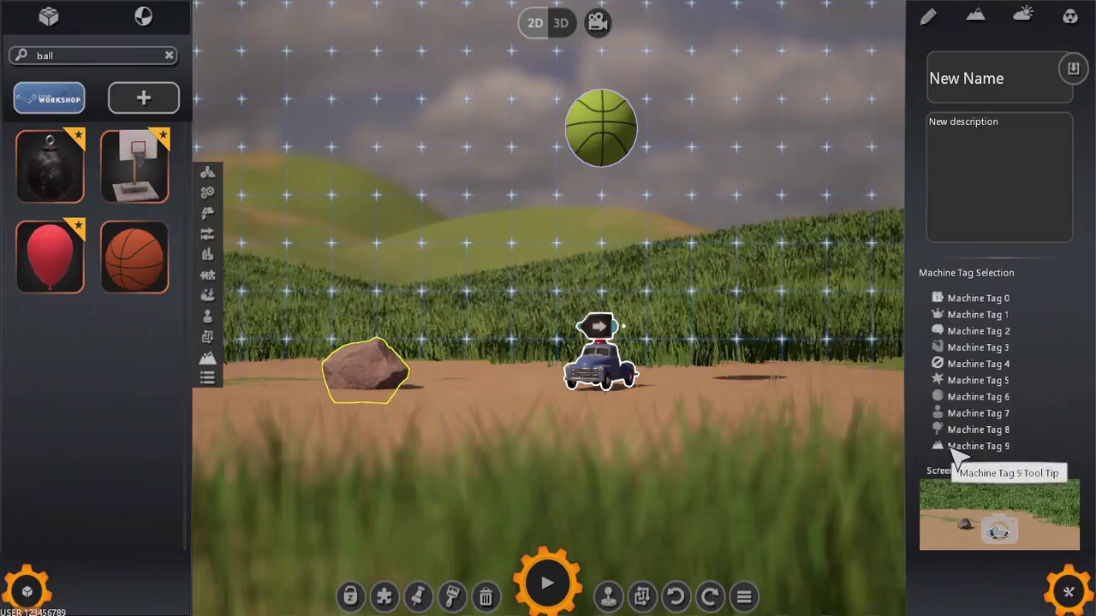
pyautogui.click(1003, 515)
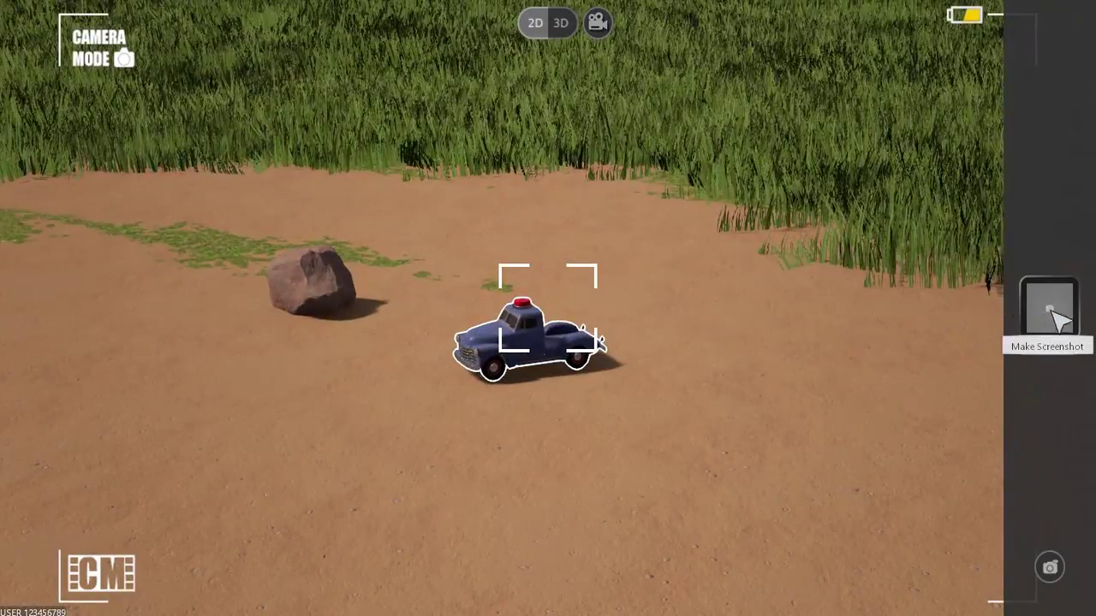
pyautogui.click(1051, 310)
pyautogui.scroll(-3, 976, 430)
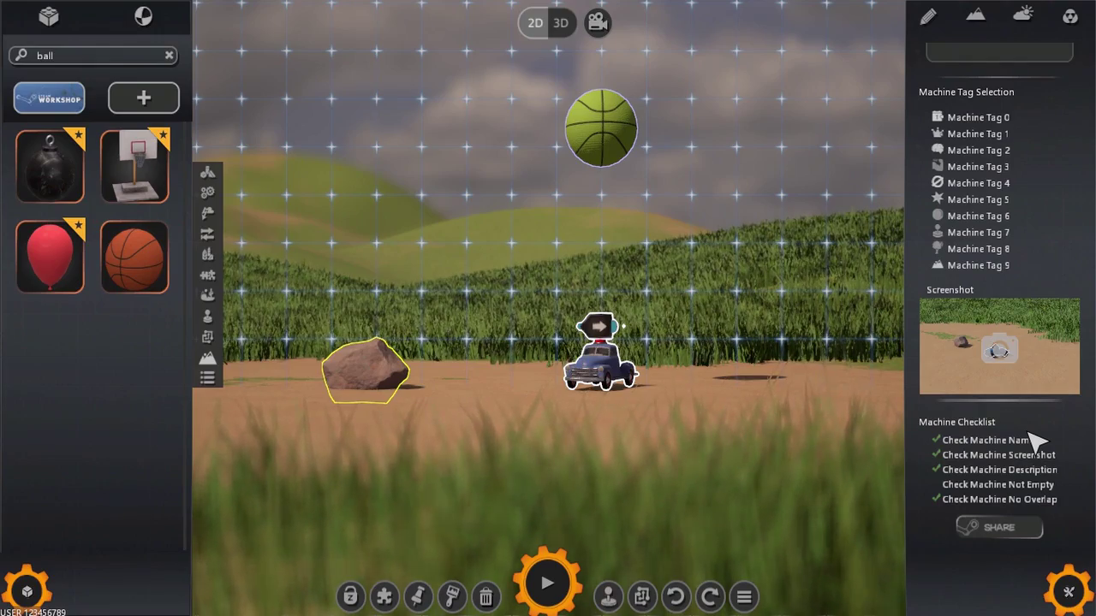
# Step: Scroll the properties panel to review the name, description and Machine Checklist
pyautogui.scroll(3, 998, 256)
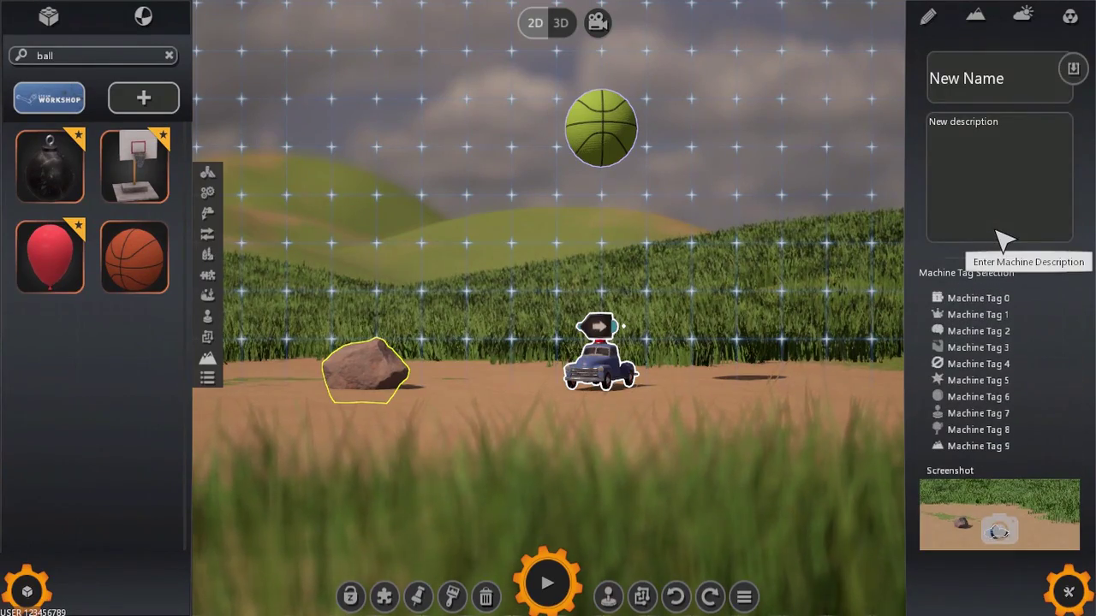
pyautogui.scroll(-3, 1003, 342)
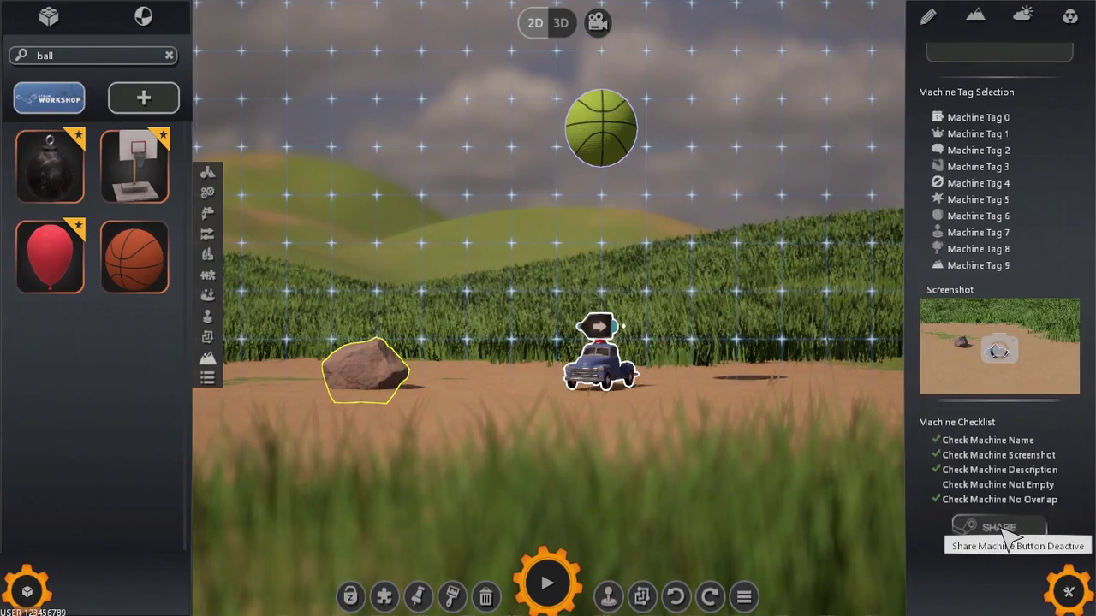